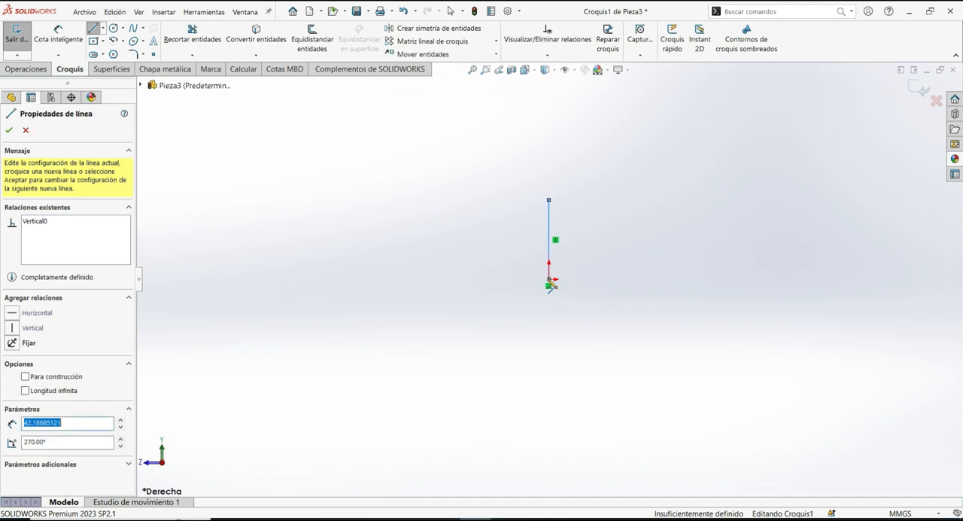
- Sketch a horizontal line about 108 mm long from the origin at the foot of the vertical line
left_click(753, 280)
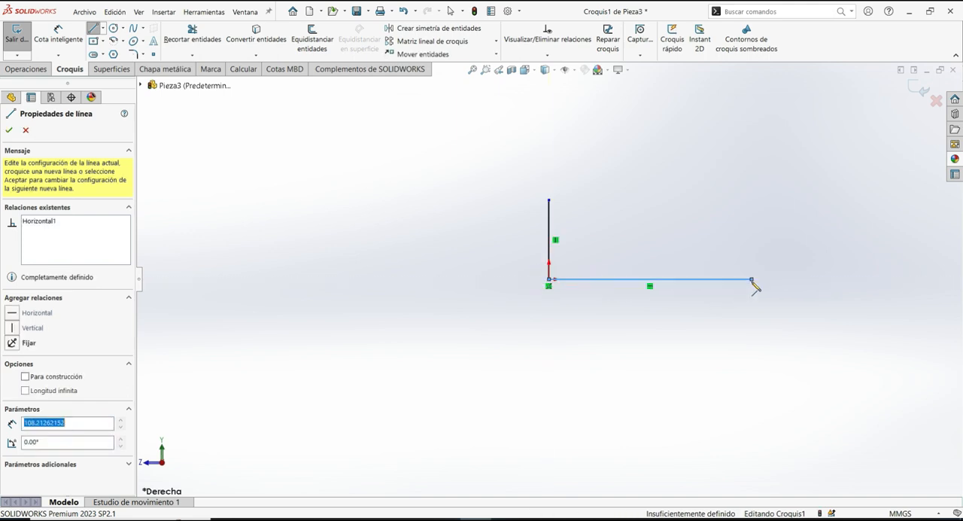
right_click(754, 281)
left_click(770, 286)
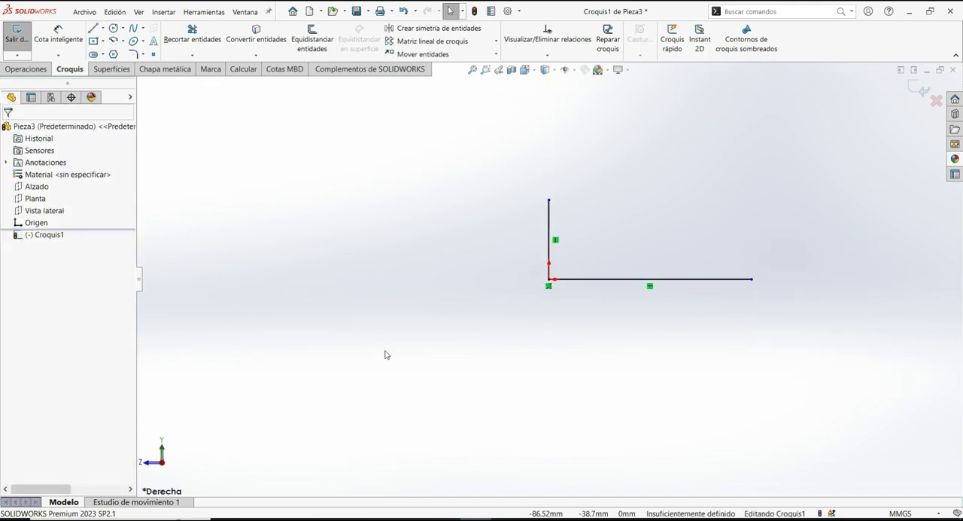
- Dimension the vertical line's length to 300 mm
right_click_drag(289, 296, 295, 214)
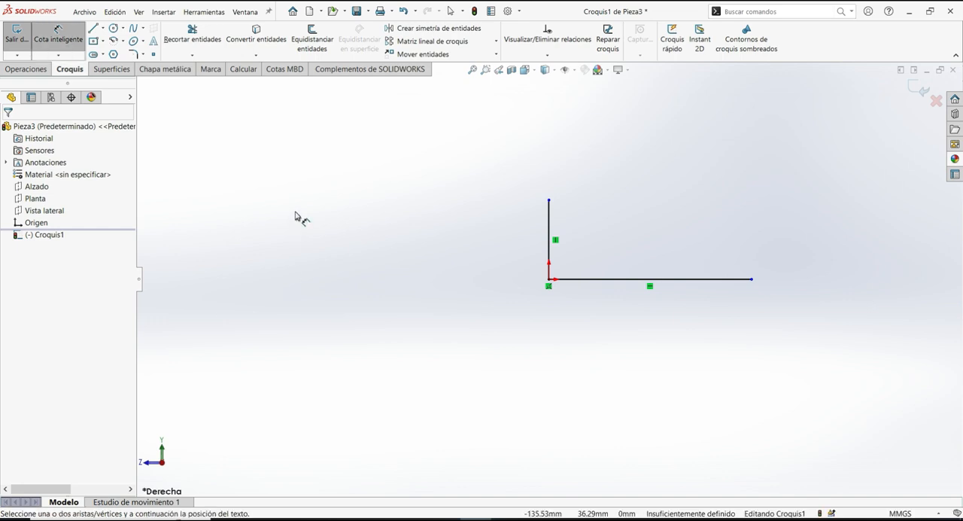
left_click(549, 217)
left_click(521, 219)
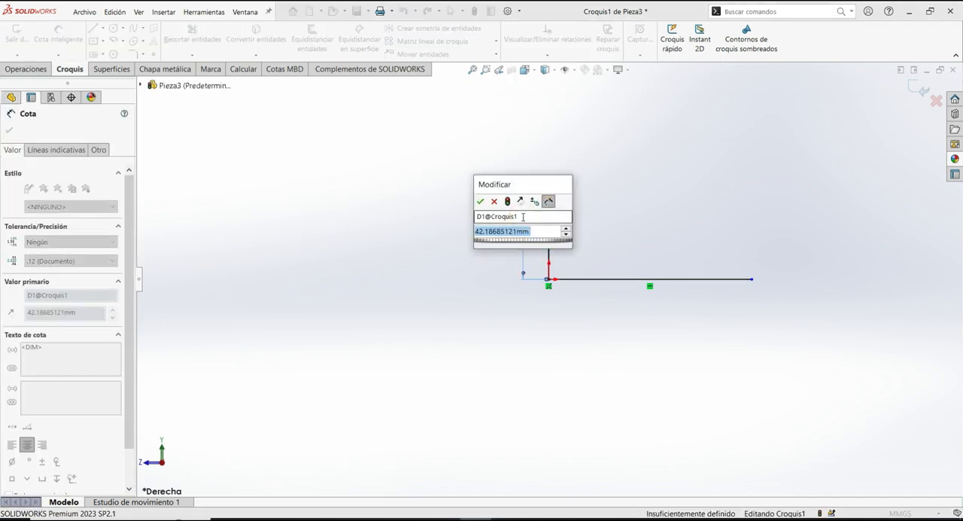
type("300")
key("Return")
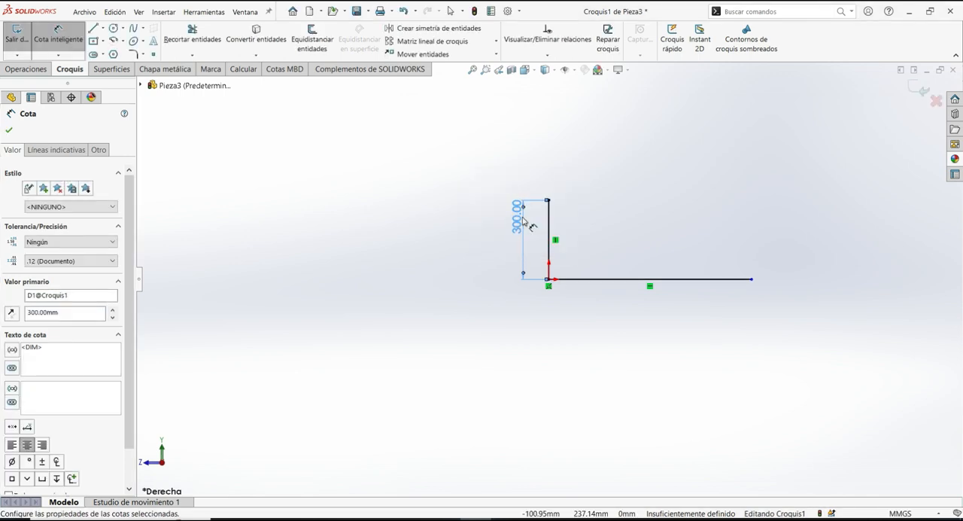
- Dimension the horizontal line's length to 500 mm and finish dimensioning
left_click(702, 280)
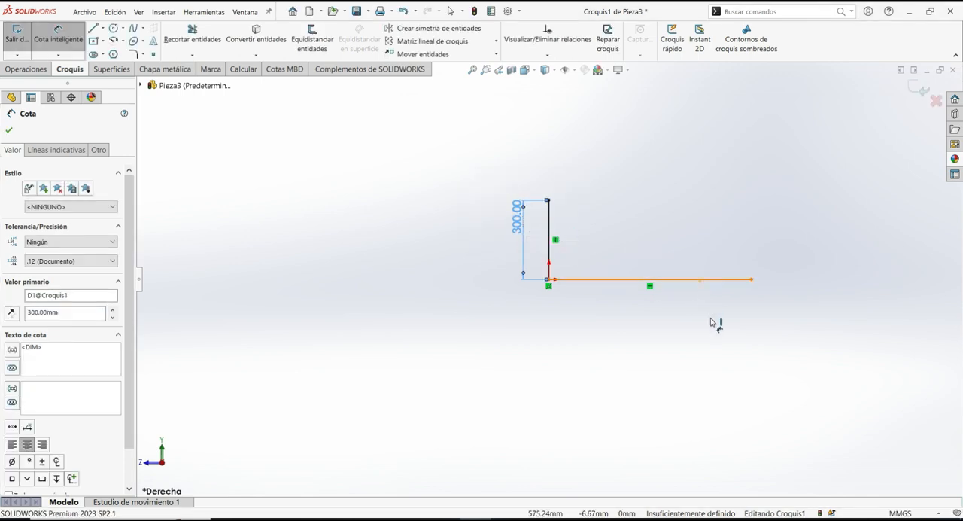
left_click(713, 329)
type("500")
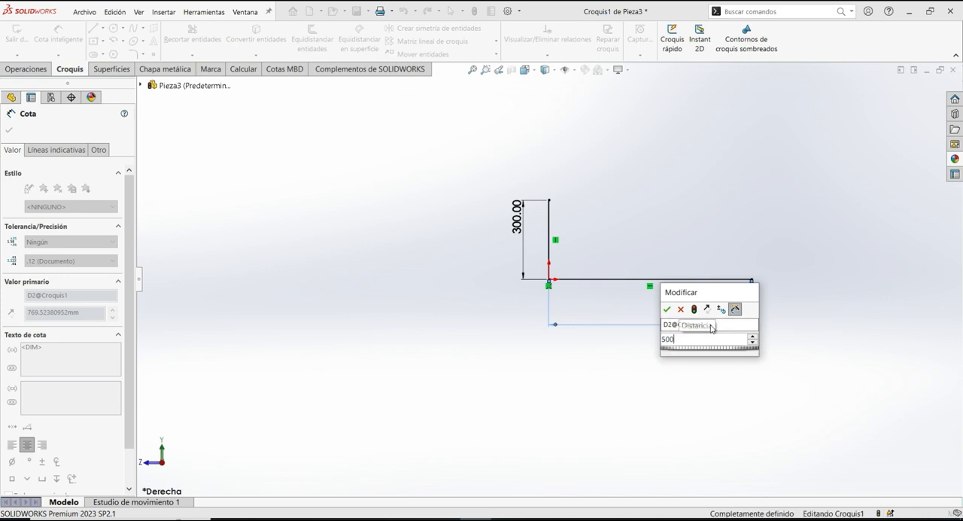
key("Return")
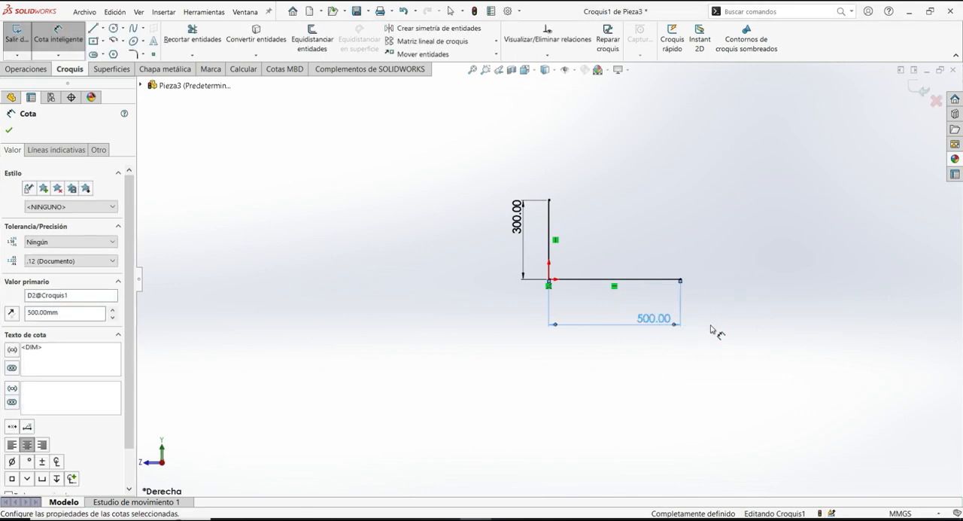
left_click(9, 130)
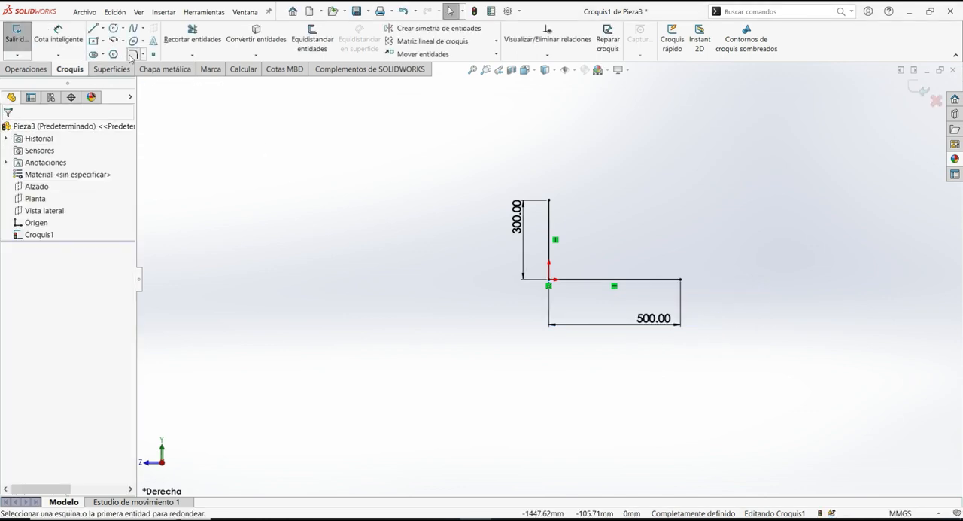
- Round the corner between the two sketch lines with a 75 mm radius sketch fillet
left_click(133, 54)
left_click(548, 279)
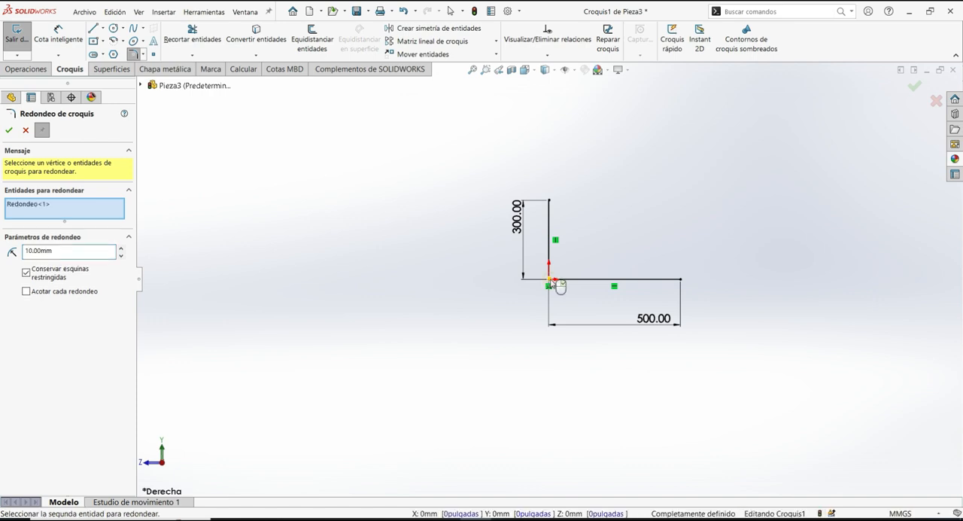
double_click(65, 252)
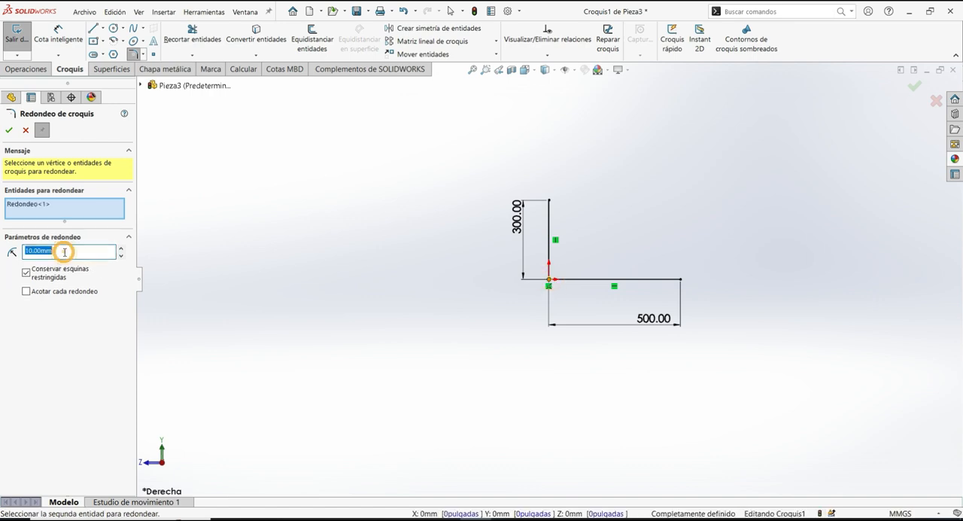
type("75")
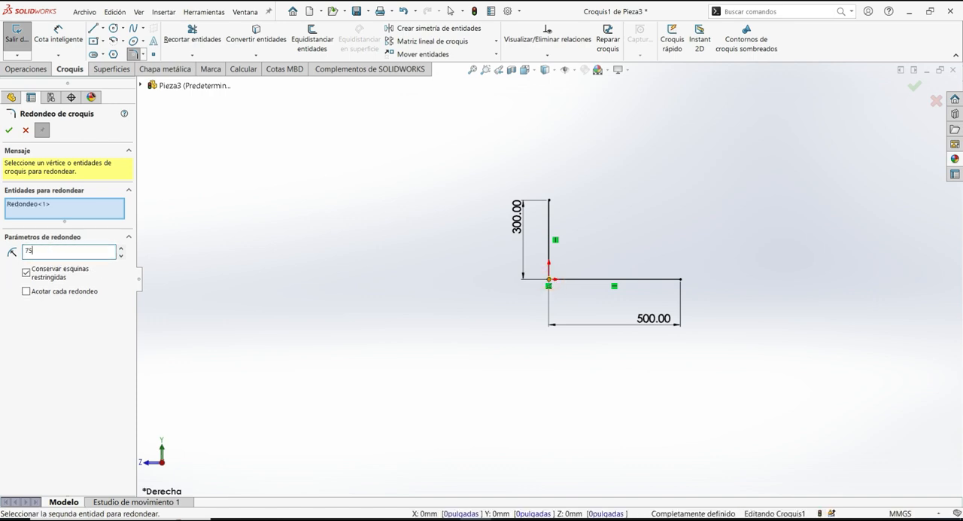
key("Return")
left_click(9, 130)
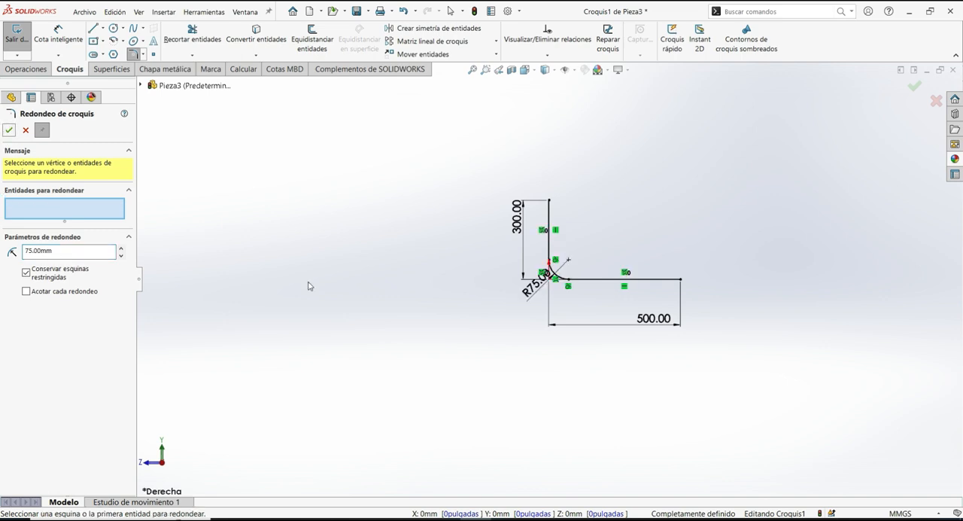
left_click(10, 130)
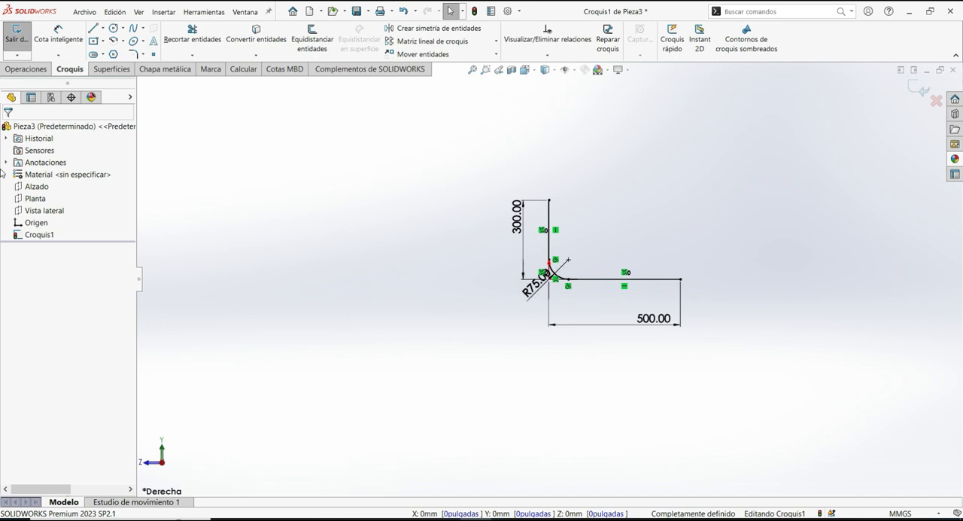
- Start a boss sweep along the L-shaped sketch using a circular profile with a 100 mm diameter
left_click(28, 69)
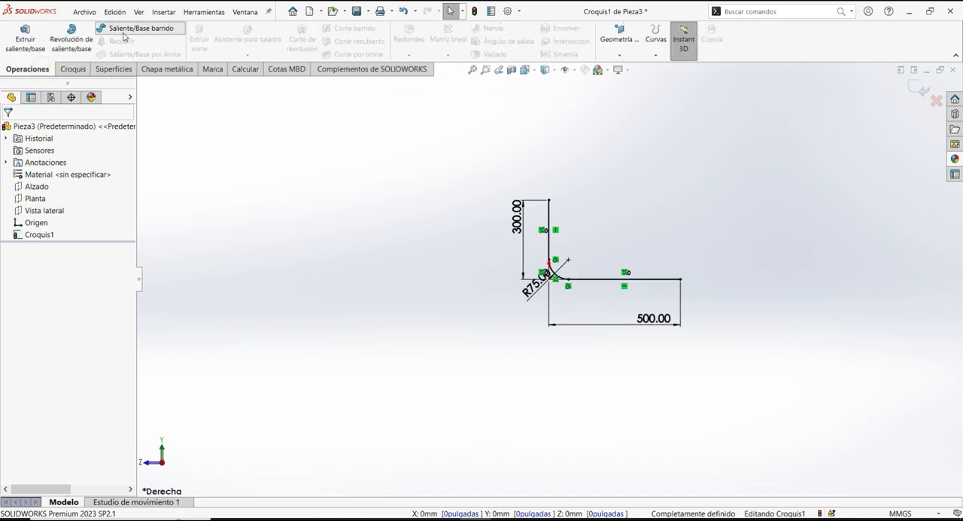
left_click(119, 30)
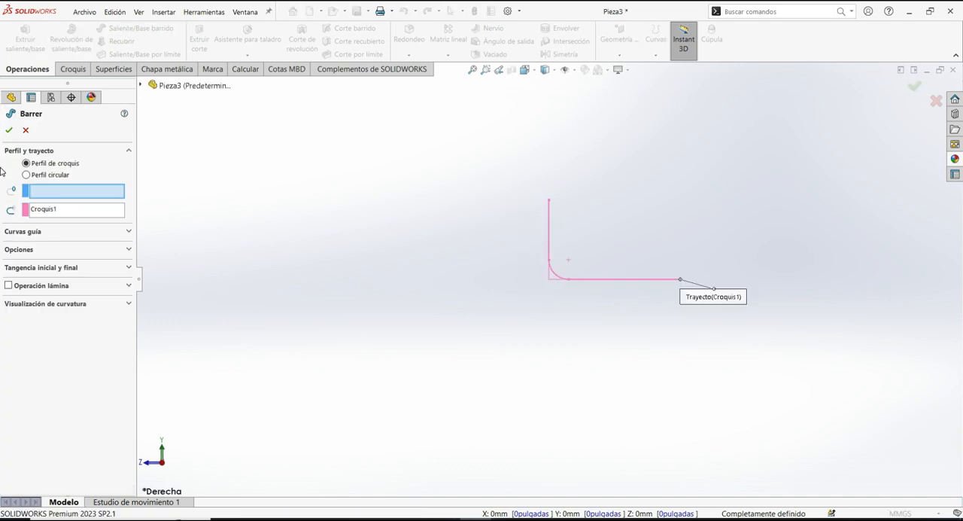
left_click(29, 175)
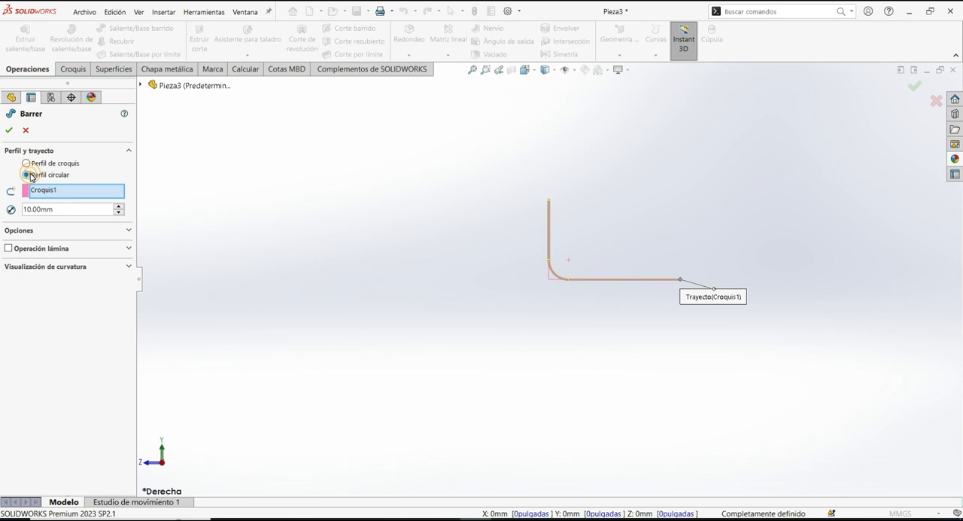
double_click(47, 208)
type("100")
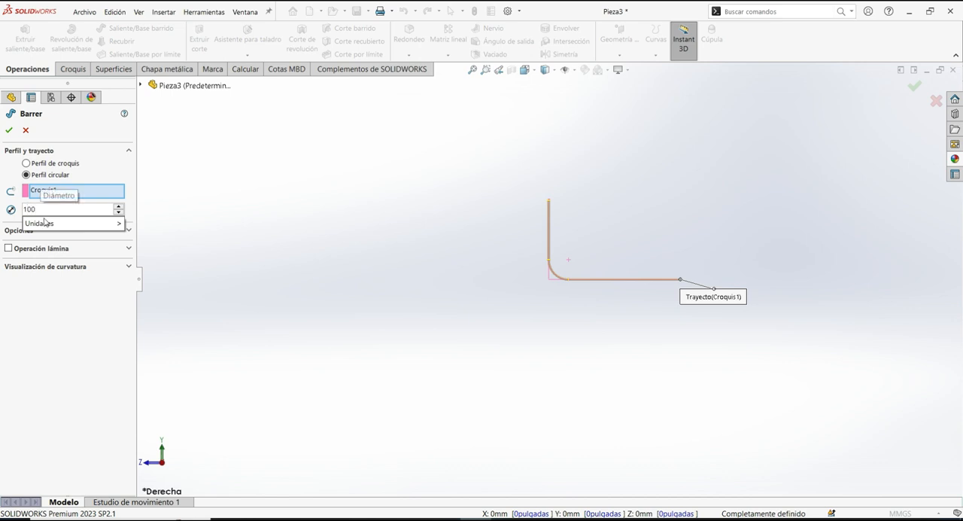
left_click(54, 338)
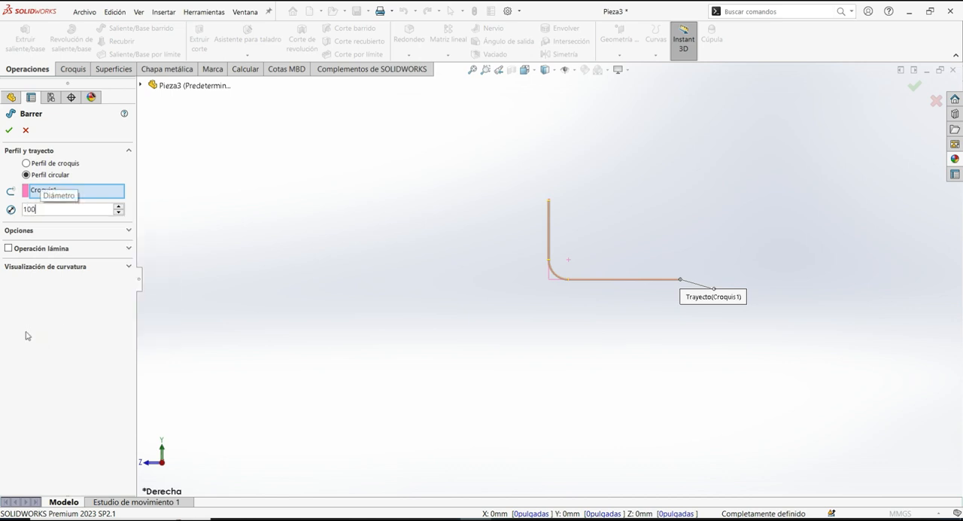
left_click(25, 332)
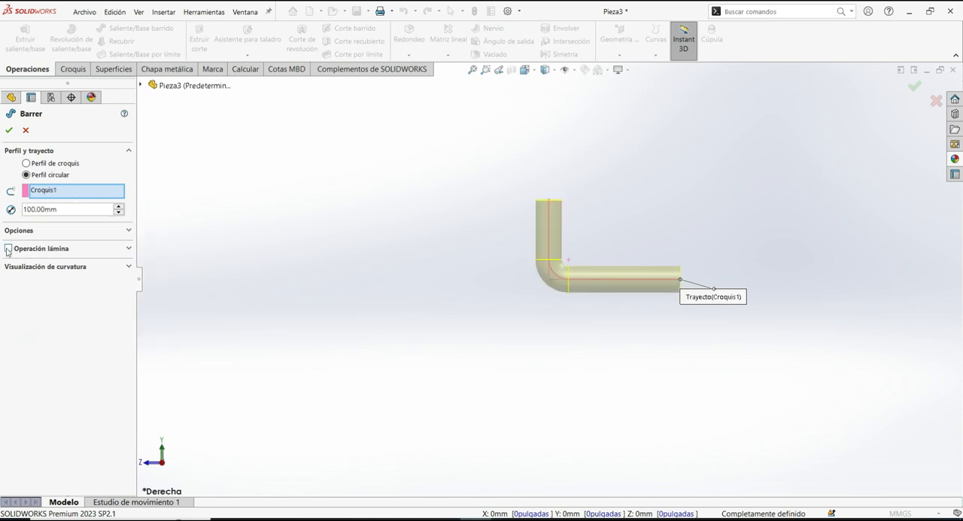
- Make the sweep a thin feature in one direction with a 20 mm wall, and accept it
left_click(7, 249)
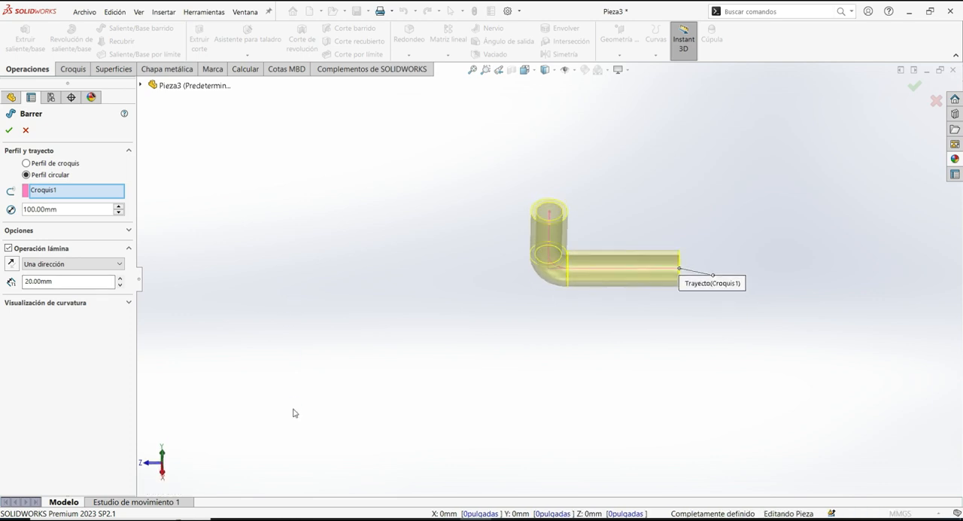
scroll(302, 331, "down", 1)
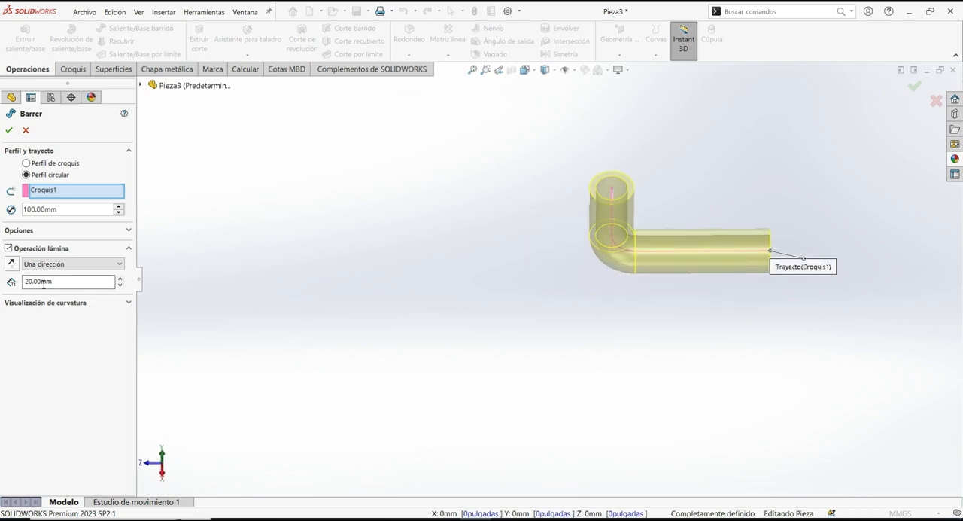
left_click(9, 131)
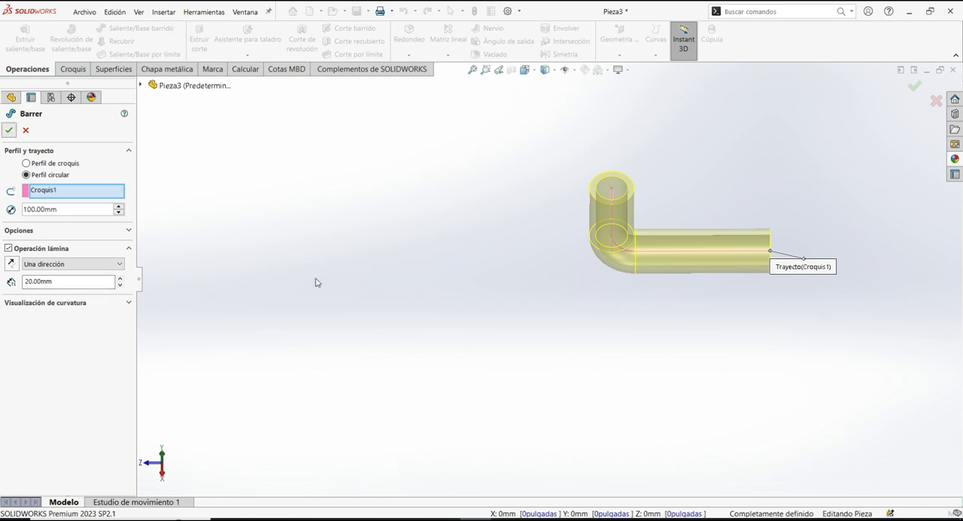
- Open a sketch on the ring-shaped end face of the tube's short leg and convert its inner circular edge
middle_click_drag(335, 281, 297, 277)
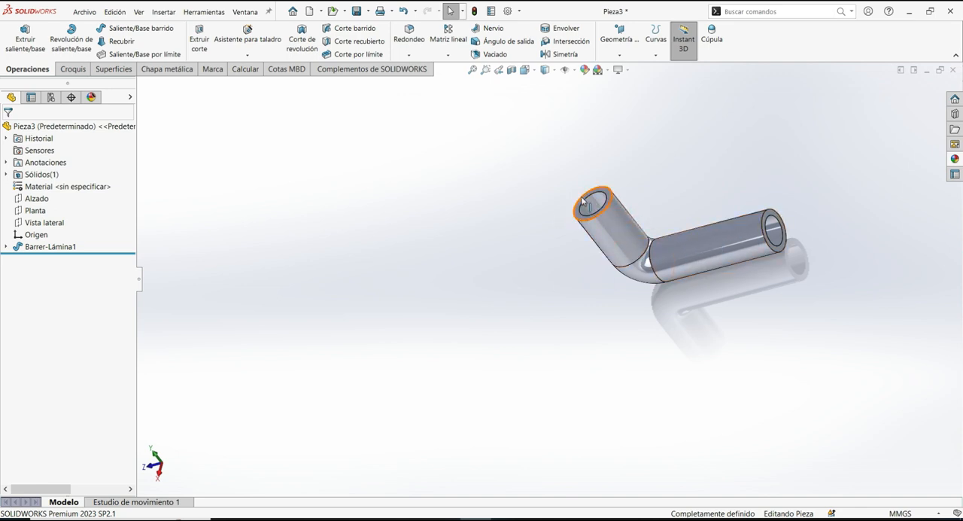
scroll(583, 201, "down", 5)
left_click(480, 235)
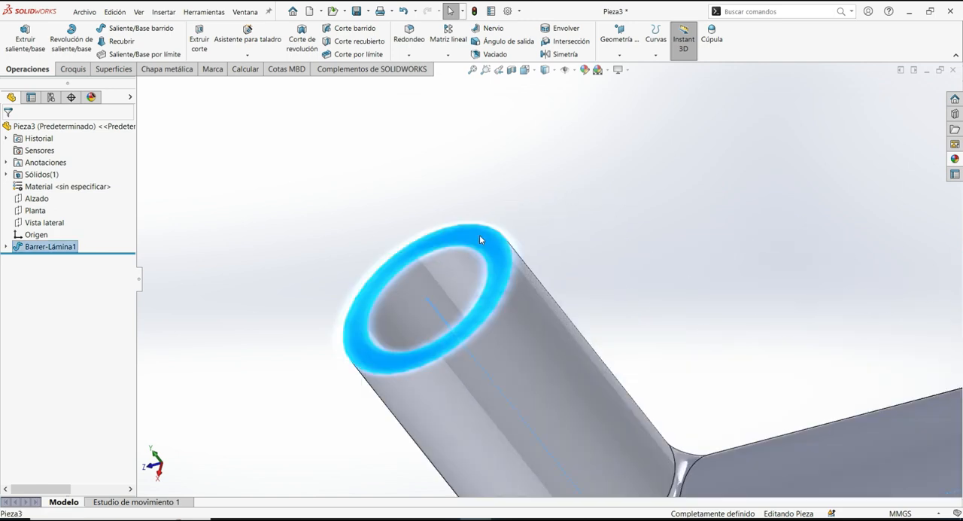
right_click(481, 239)
left_click(504, 221)
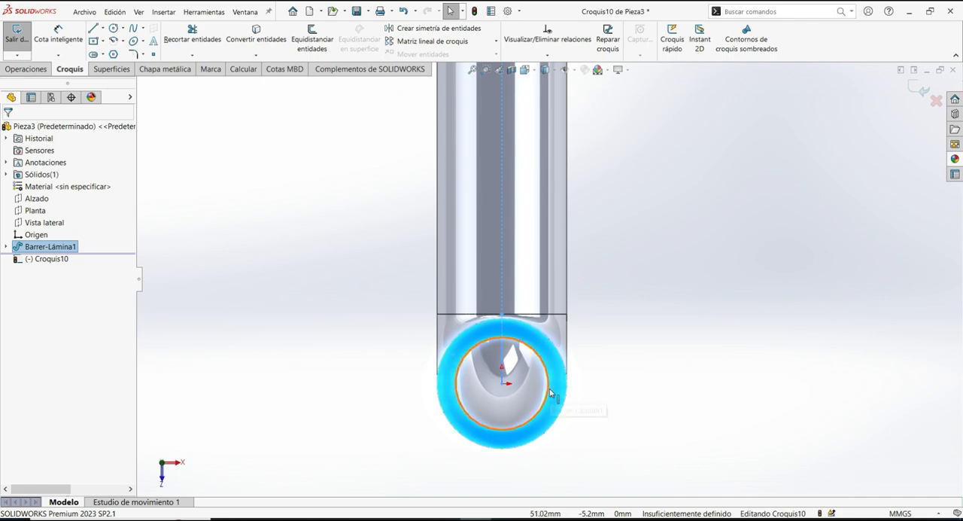
left_click(549, 390)
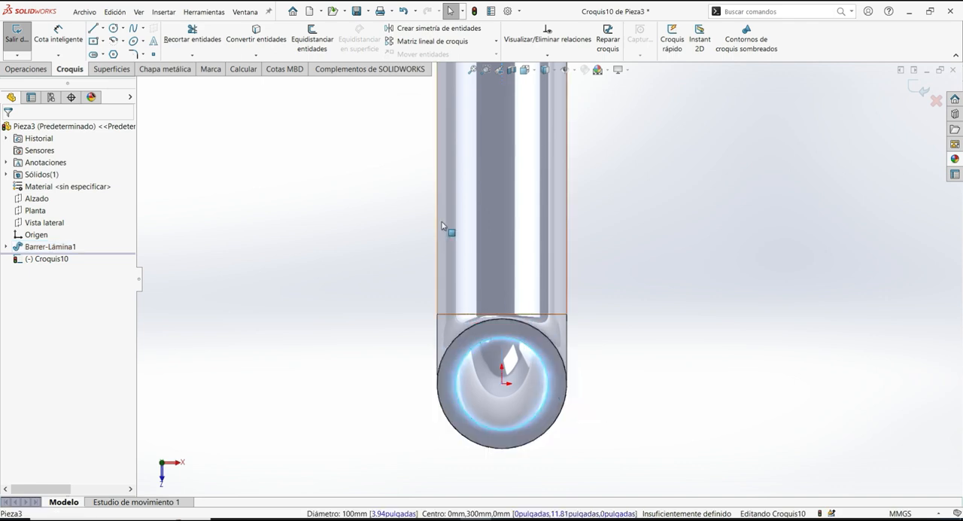
left_click(267, 47)
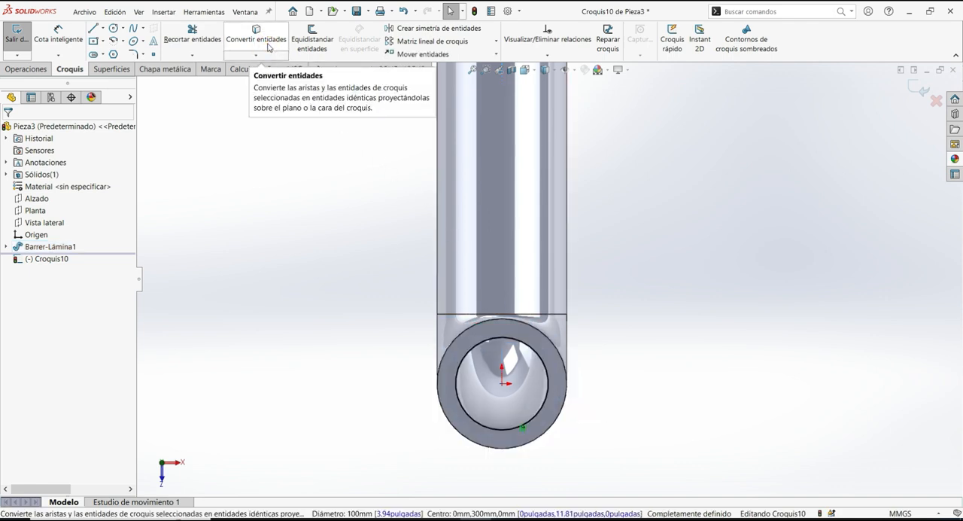
- Offset the converted inner circle 60 mm outward
left_click(462, 361)
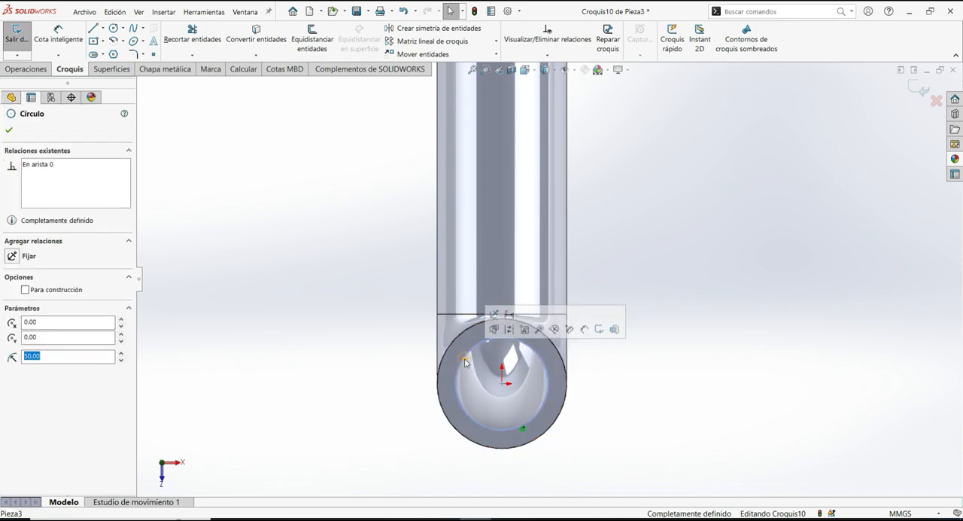
left_click(323, 56)
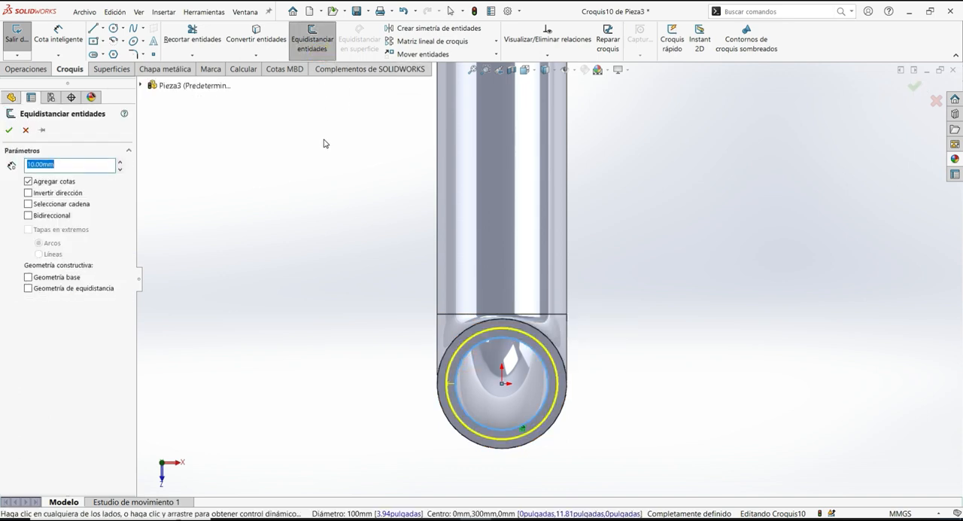
type("60")
key("Return")
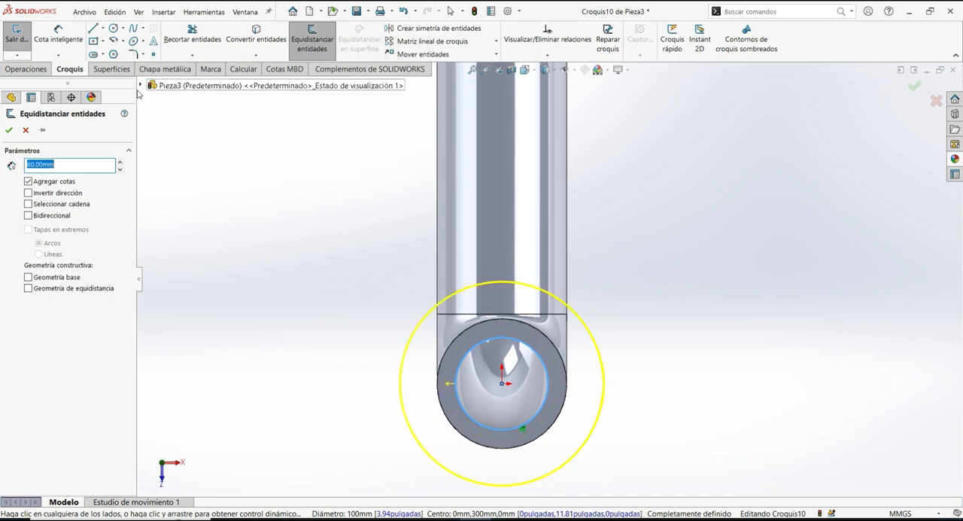
left_click(7, 134)
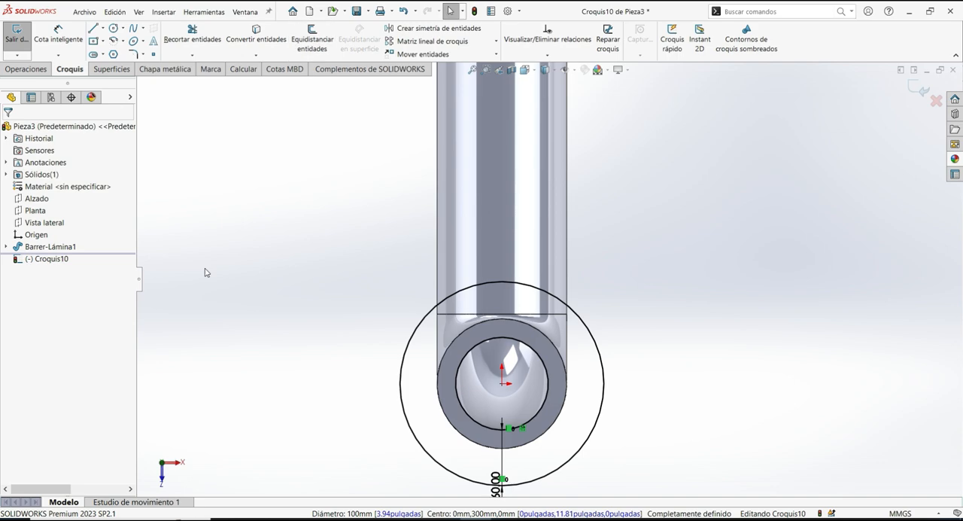
- Extrude the ring between the two circles 20 mm outward from the tube's end face, merged with the body, as a flange
middle_click_drag(197, 266, 188, 224)
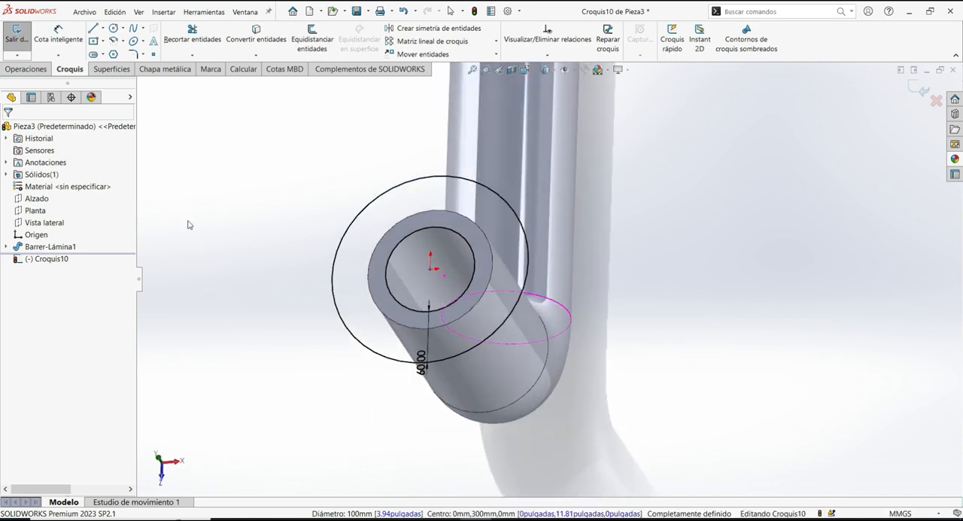
left_click(25, 69)
left_click(25, 37)
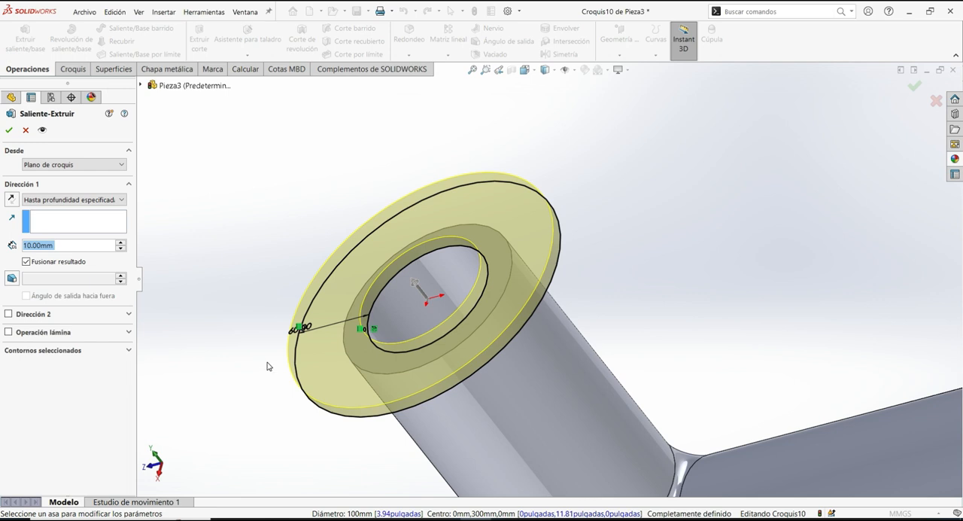
type("20")
key("Return")
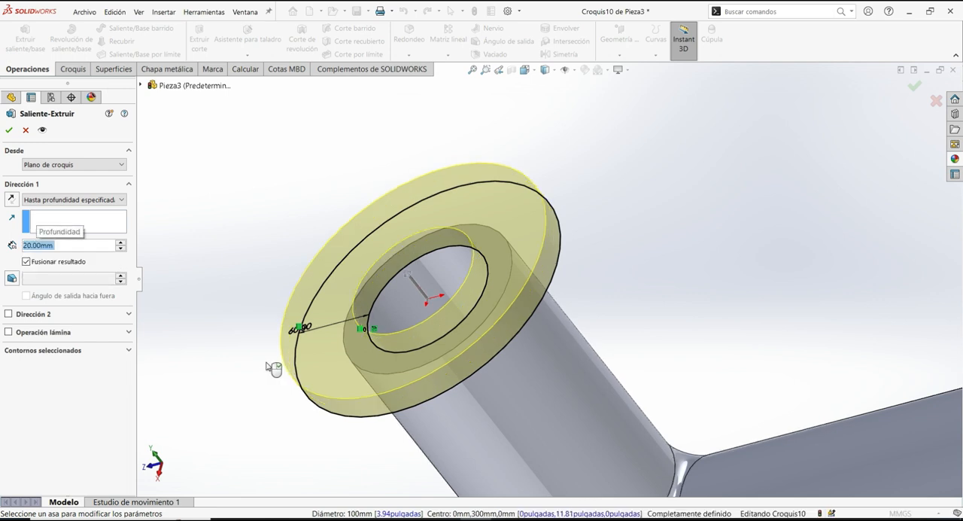
left_click(9, 129)
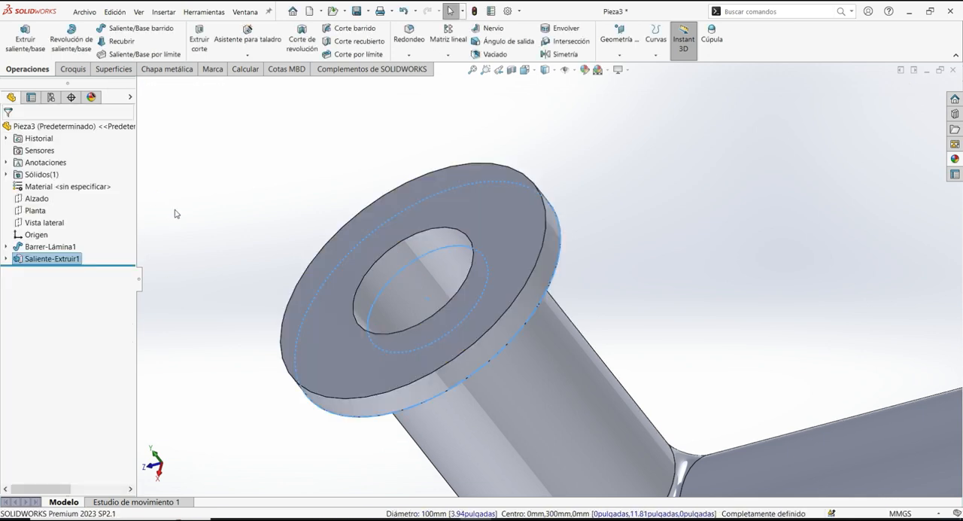
left_click(220, 288)
- Open a new sketch on the flange's outer flat face
scroll(230, 344, "up", 3)
middle_click_drag(230, 344, 265, 245)
scroll(269, 290, "up", 3)
mouse_move(276, 305)
middle_mouse_down()
mouse_move(286, 320)
mouse_move(375, 294)
mouse_move(343, 280)
mouse_move(253, 284)
mouse_move(292, 304)
middle_mouse_up()
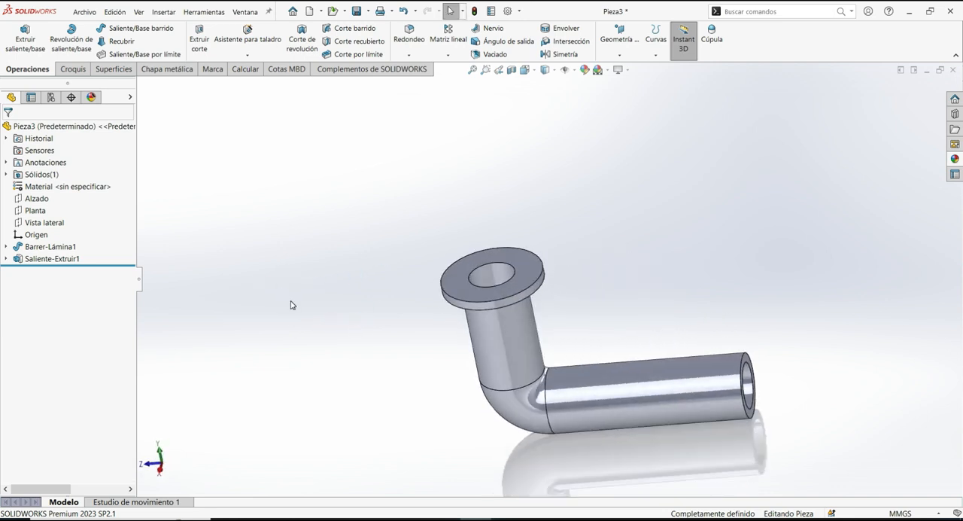
right_click(459, 275)
left_click(480, 263)
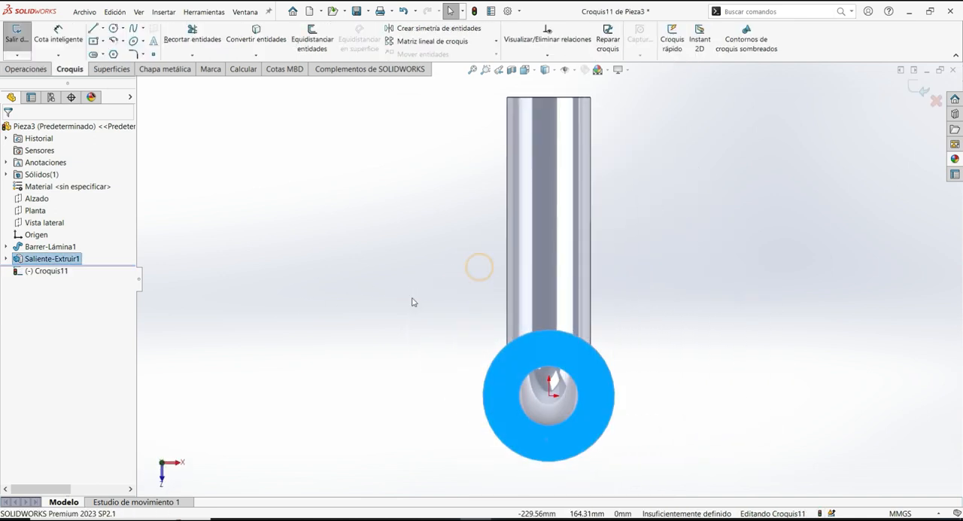
- Offset the flange's inner circular edge 35 mm outward
left_click(530, 378)
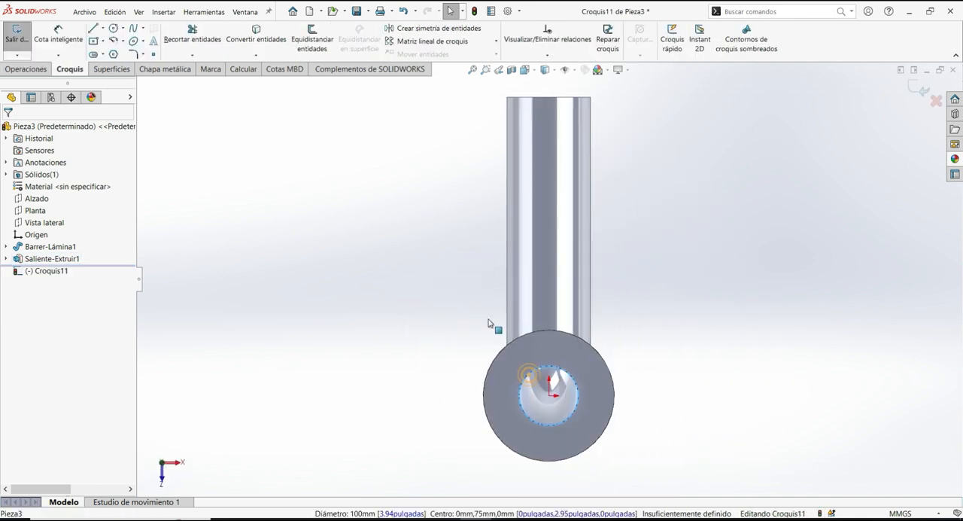
left_click(312, 40)
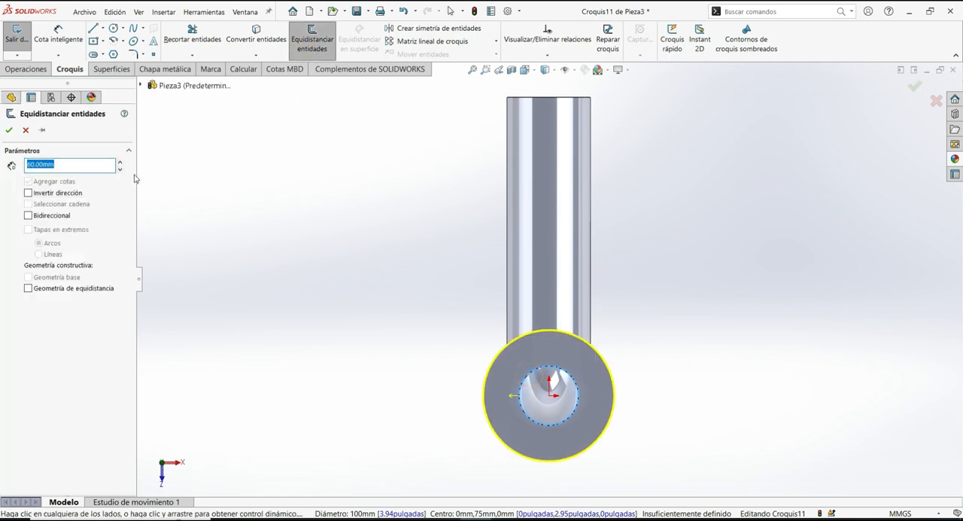
type("35")
key("Return")
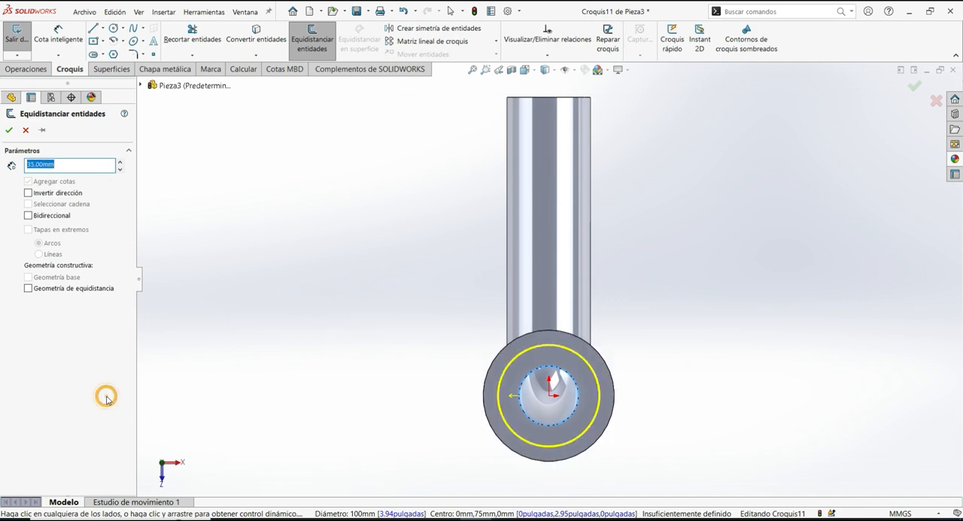
left_click(8, 129)
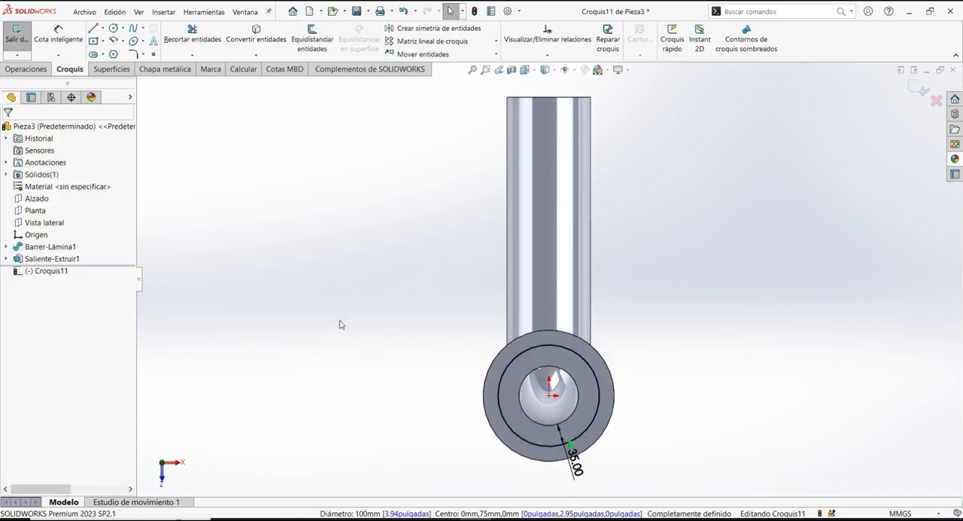
- Make the offset circle construction geometry and exit the sketch
left_click(506, 376)
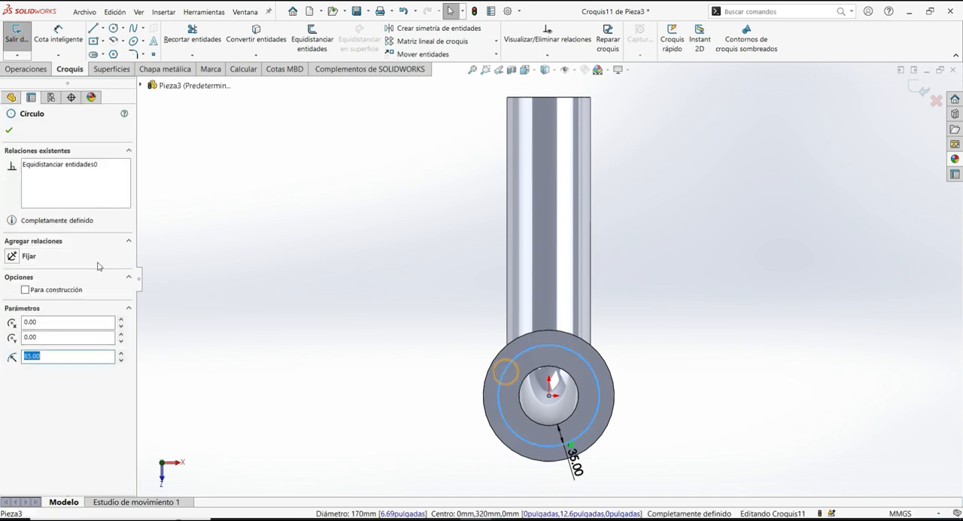
left_click(59, 290)
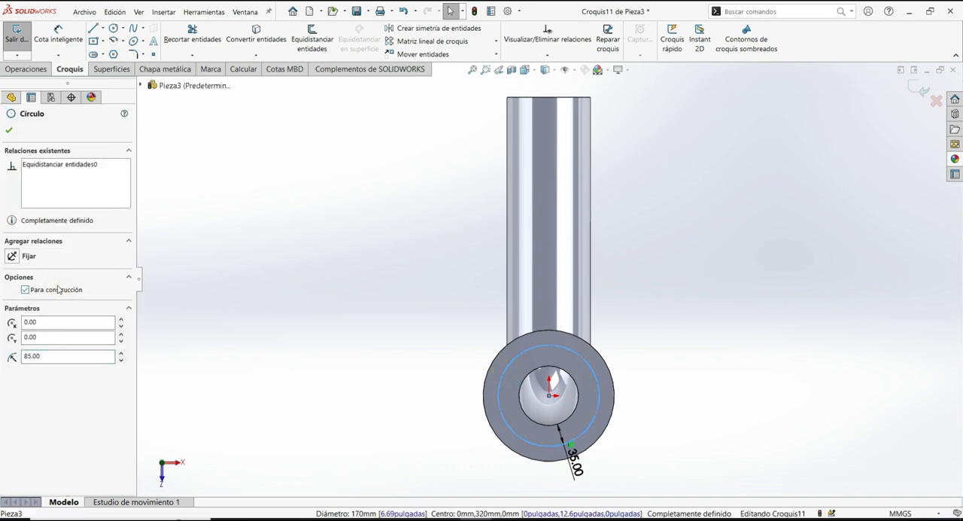
left_click(8, 129)
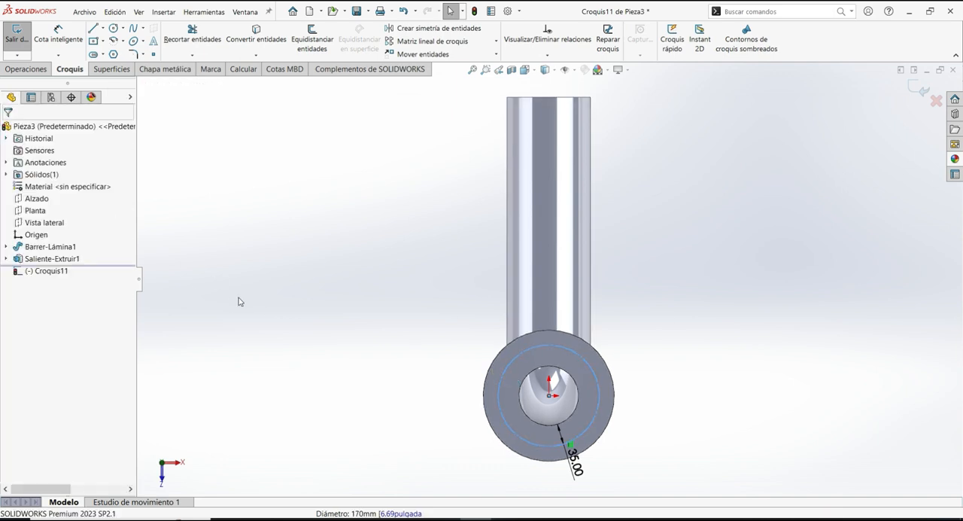
left_click(241, 294)
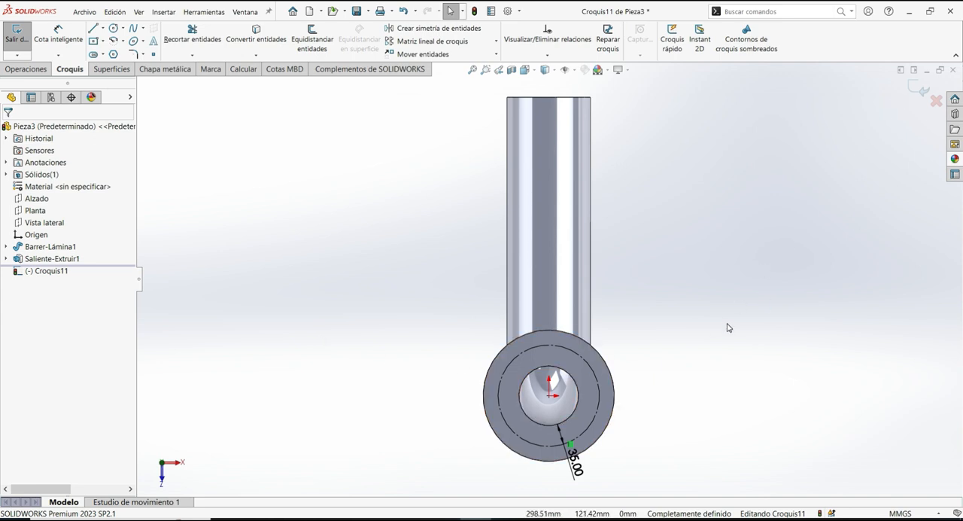
left_click(915, 91)
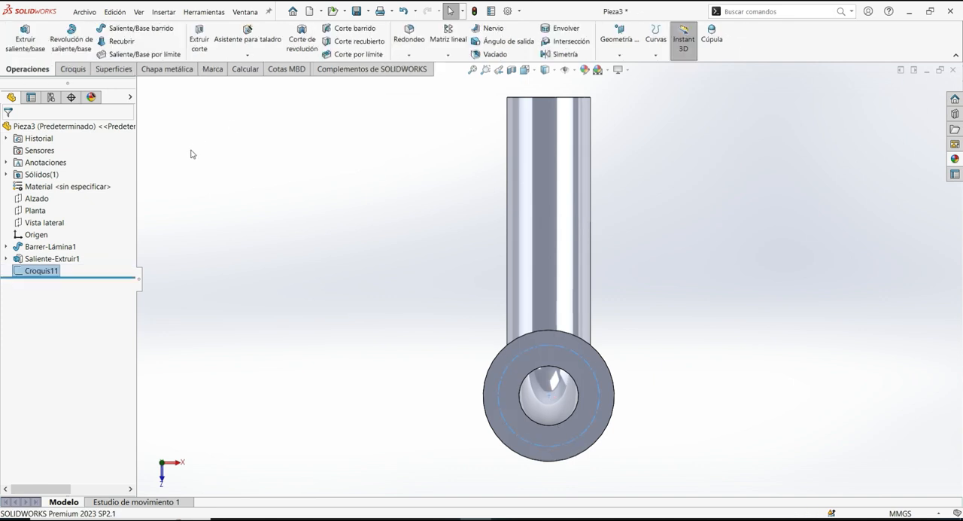
- Start a Hole Wizard hole with the Ansi Metric standard, drill size type, Ø22.0 size and an up-to-next end condition
left_click(246, 37)
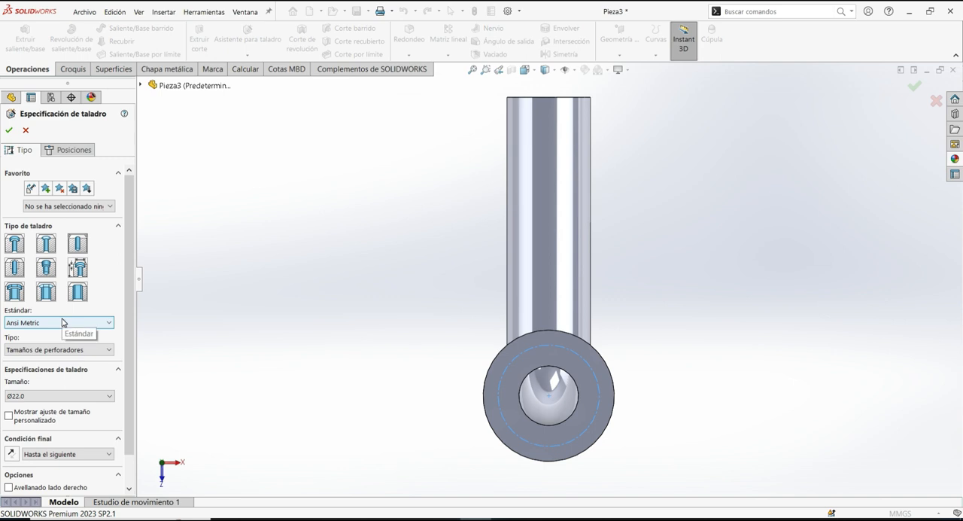
left_click(35, 358)
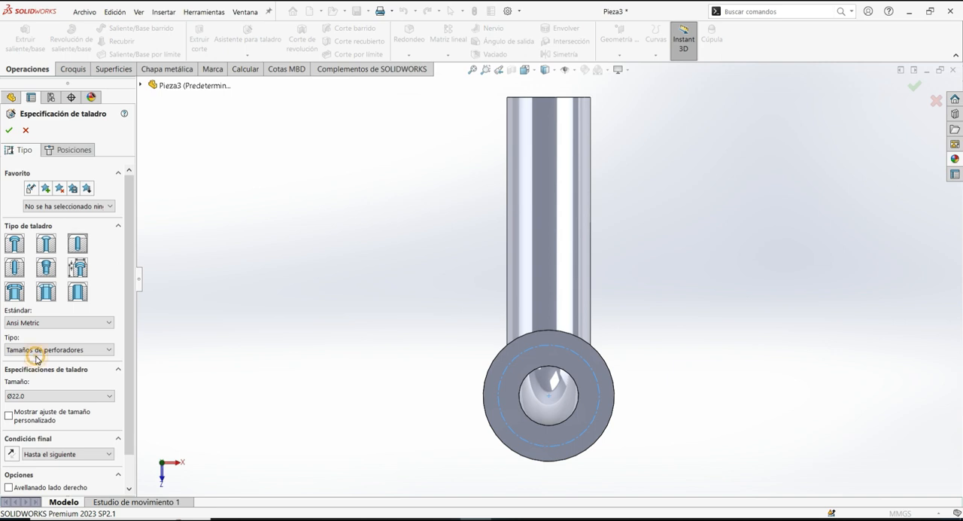
left_click(33, 395)
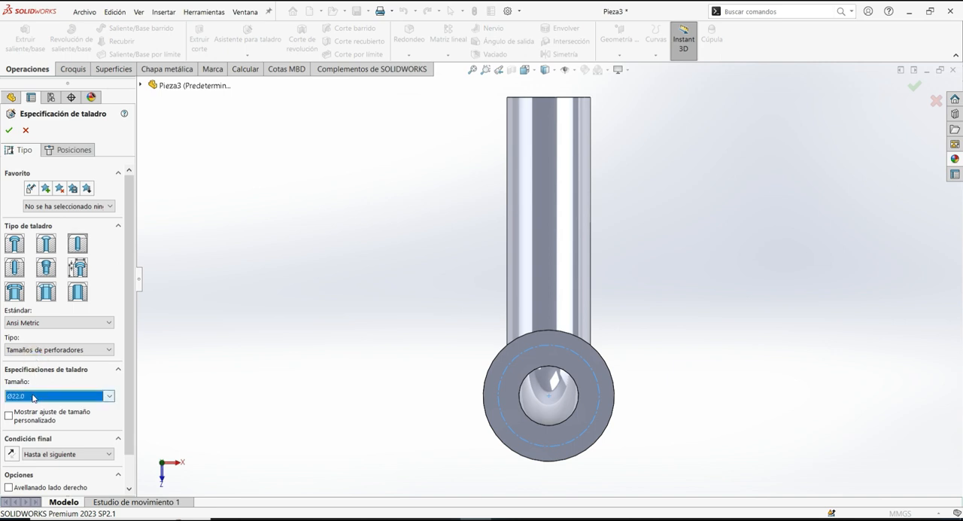
left_click(33, 396)
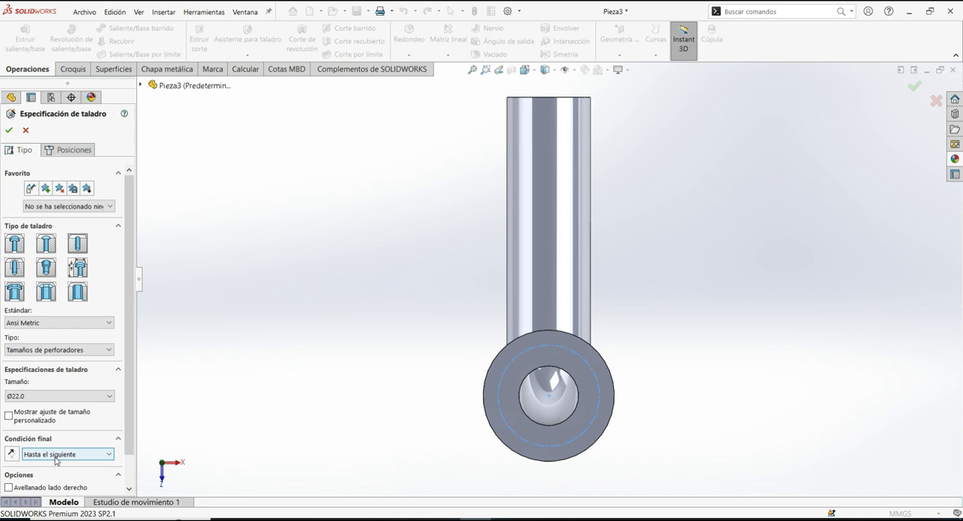
- Place two holes on the flange face at opposite horizontal quadrant points of the construction circle and accept them
left_click(65, 150)
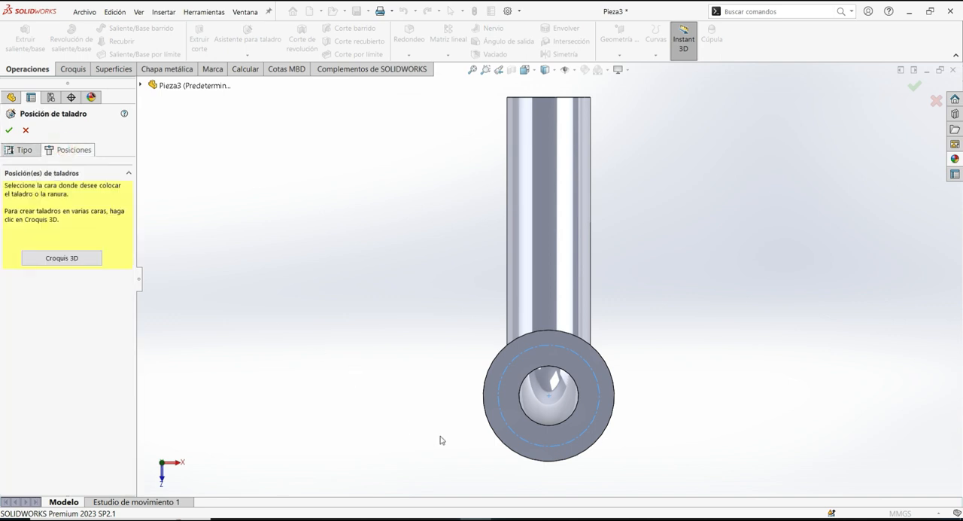
left_click(495, 411)
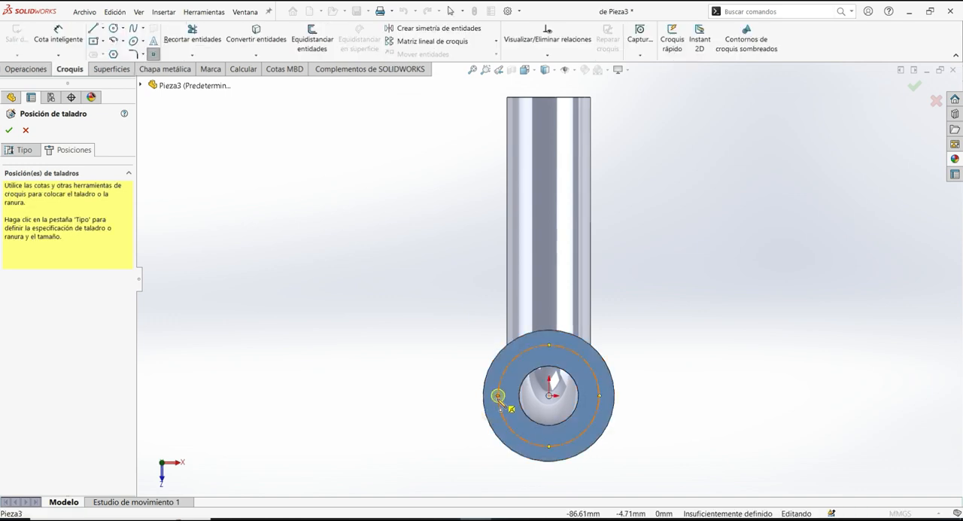
left_click(498, 396)
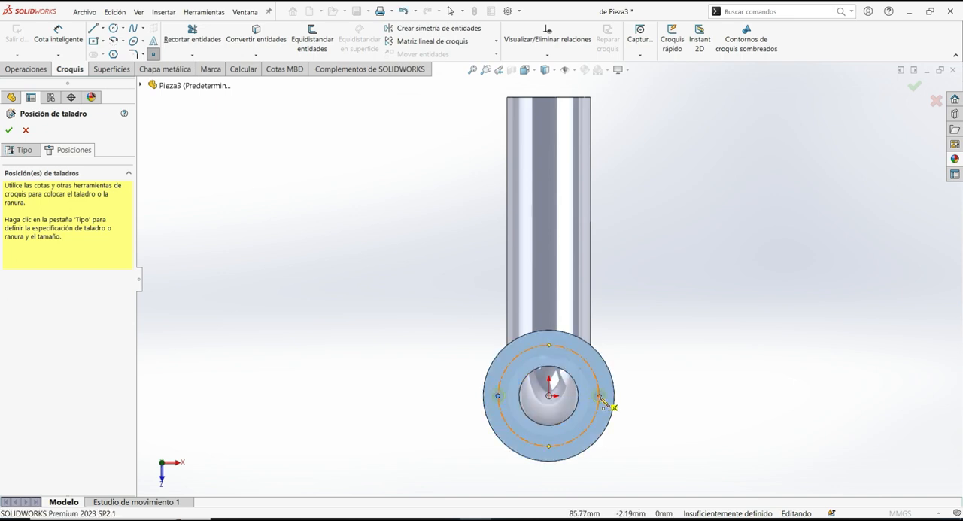
left_click(599, 396)
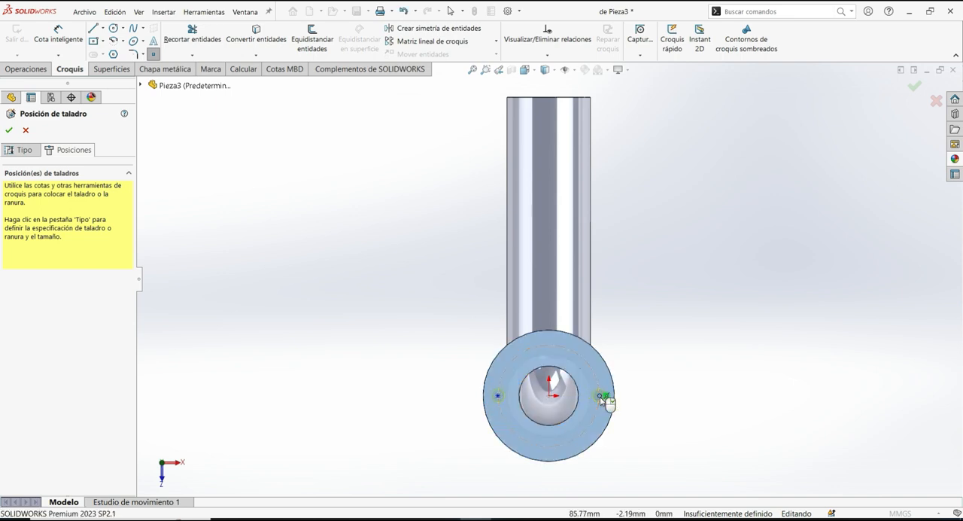
left_click(9, 129)
- Hide the construction circle sketch on the flange
middle_click_drag(359, 337, 342, 270)
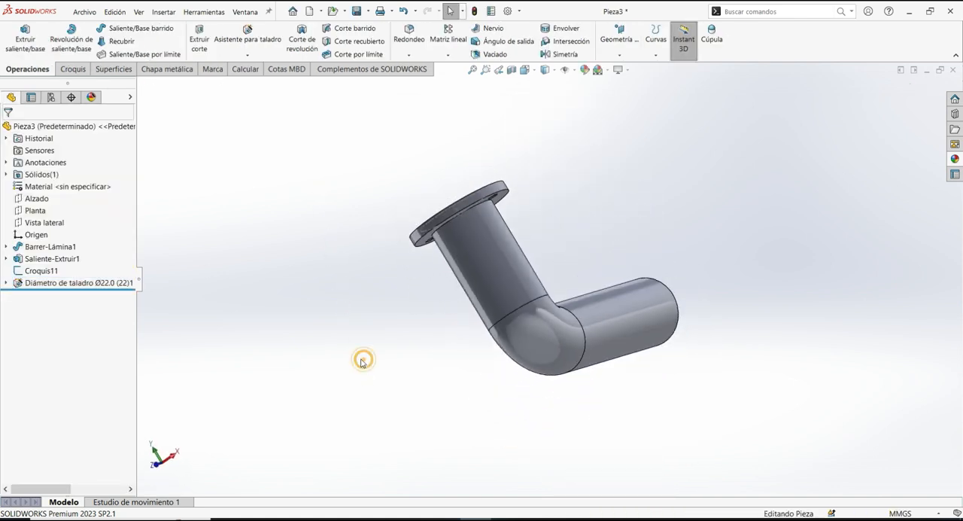
middle_click_drag(362, 352, 426, 403)
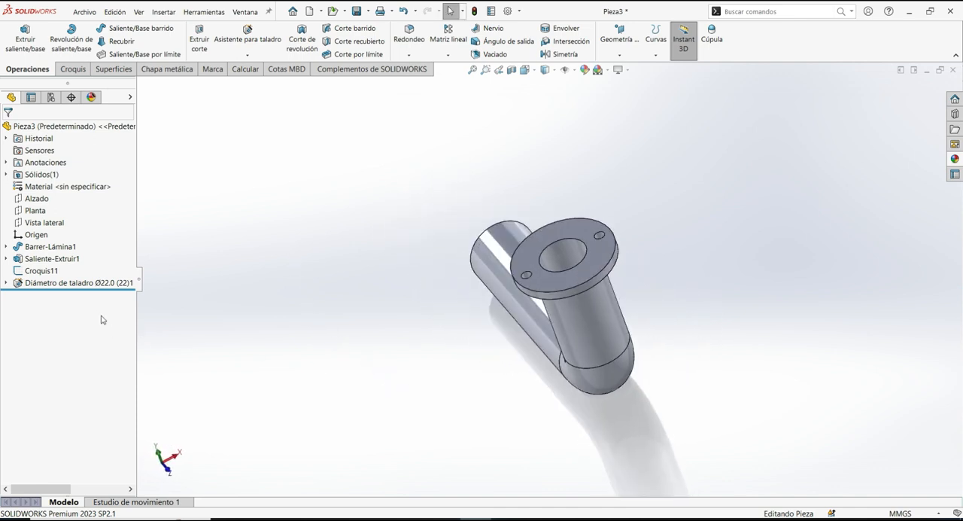
right_click(38, 273)
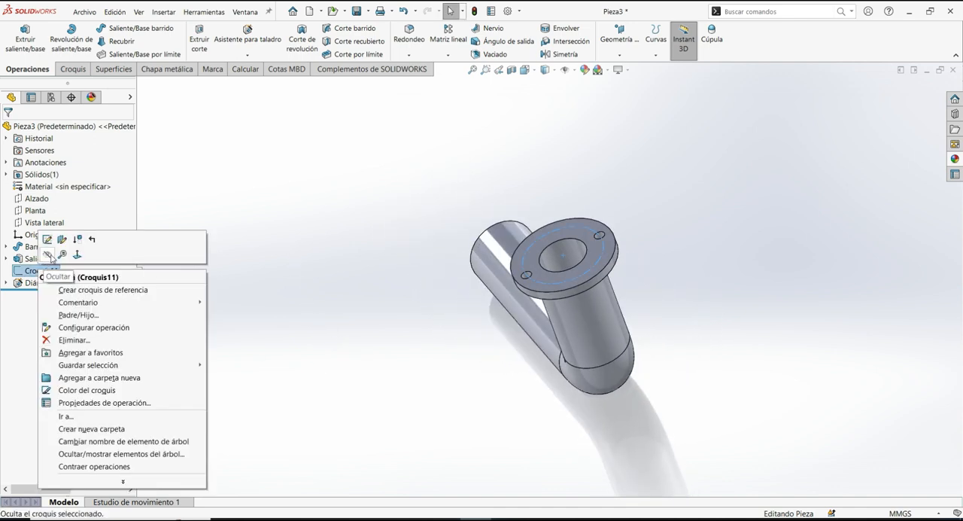
left_click(369, 342)
- Start a feature mirror with the ring-shaped end face of the pipe's long leg as the mirror face
middle_click_drag(368, 342, 310, 453)
scroll(835, 256, "down", 2)
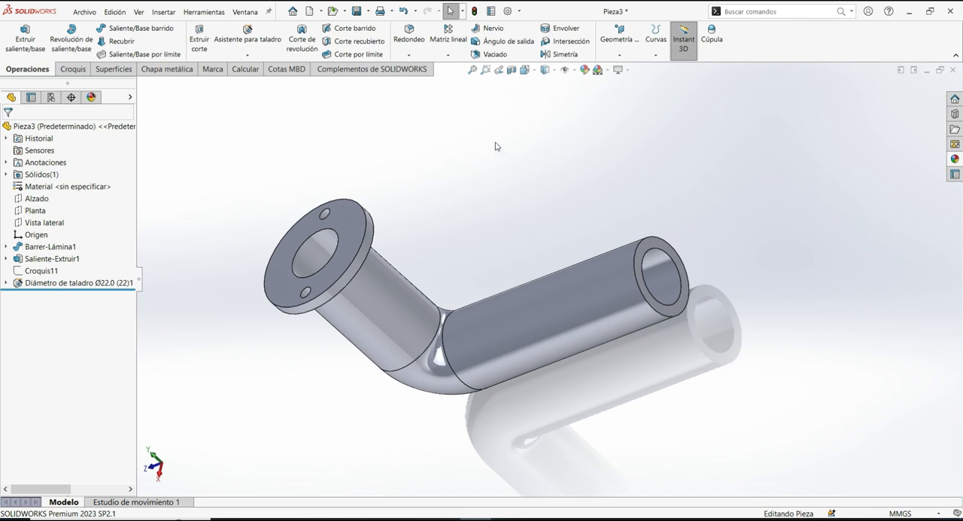
left_click(558, 55)
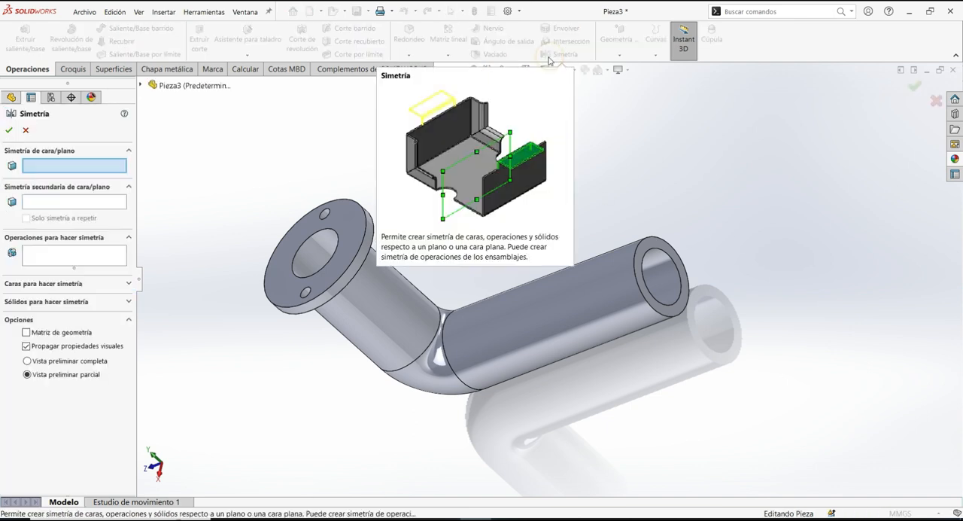
left_click(76, 163)
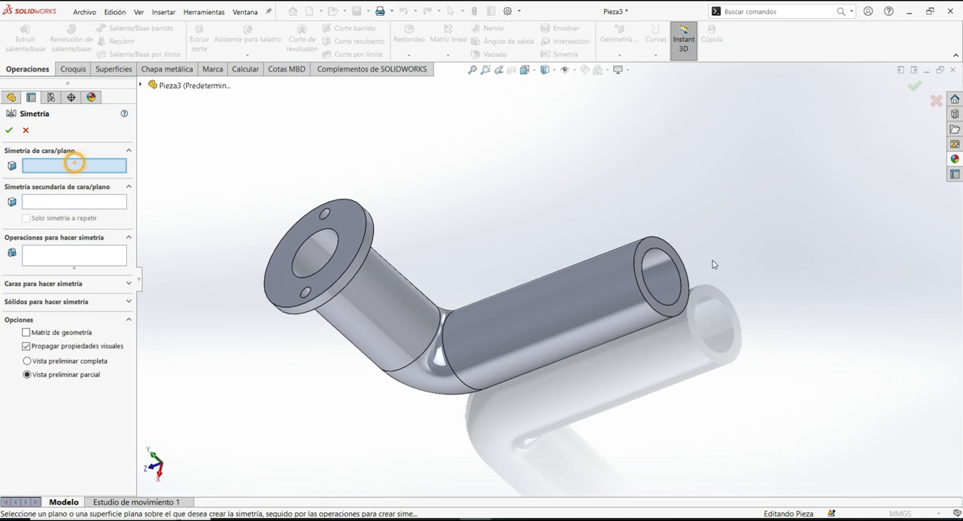
left_click(685, 303)
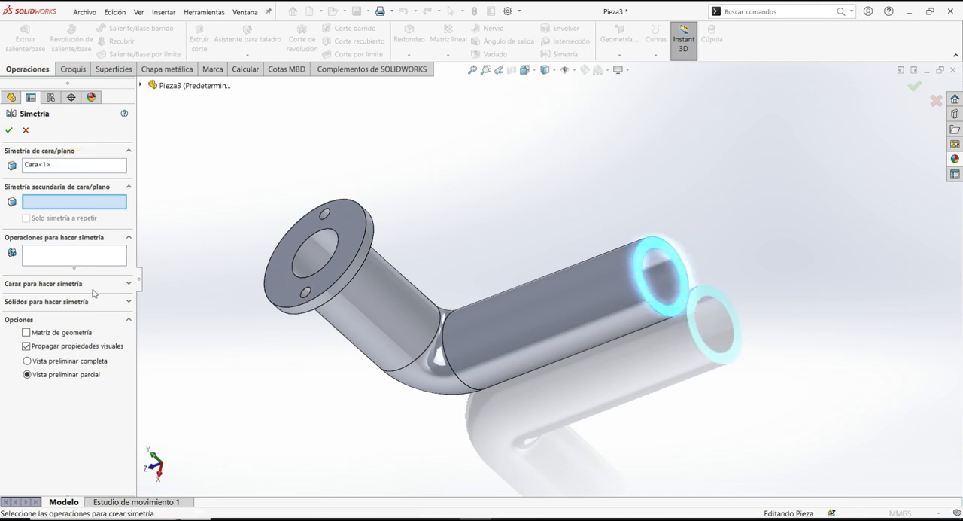
- Add the Ø22.0 flange holes, the flange extrusion and the swept pipe as the features to mirror
left_click(47, 257)
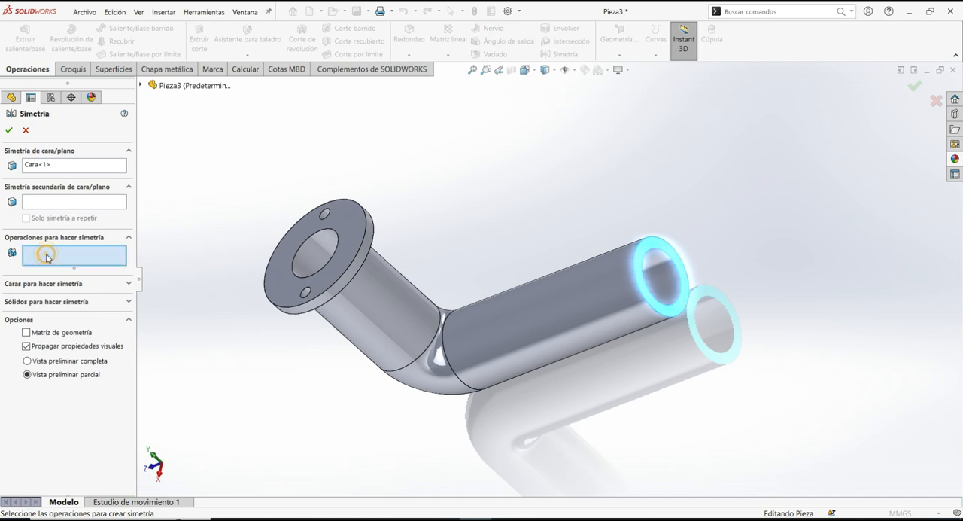
left_click(142, 86)
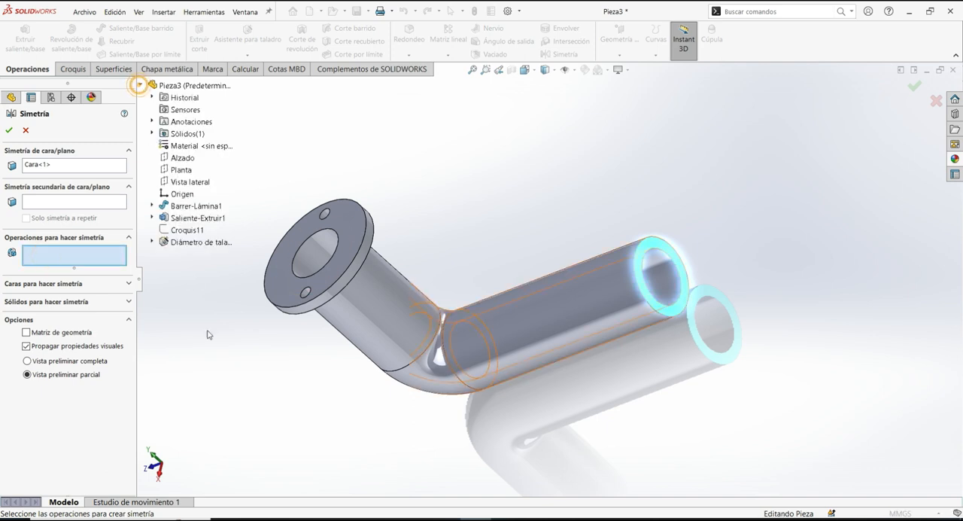
left_click(182, 245)
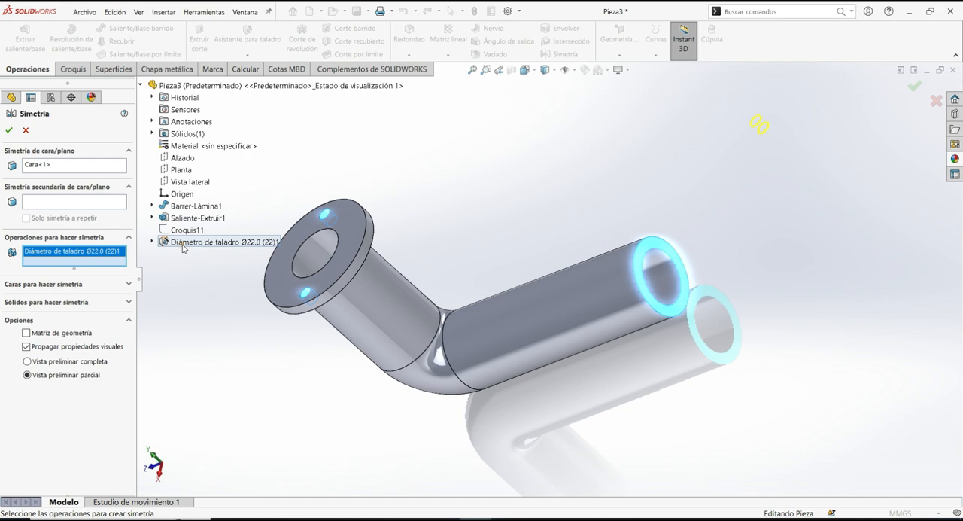
left_click(180, 209)
left_click(180, 209, "shift")
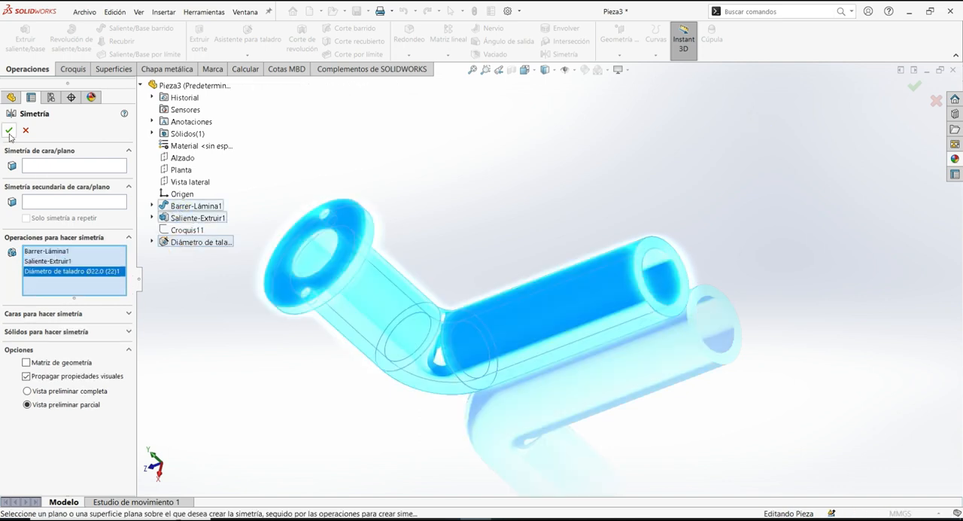
- Reselect the ring-shaped end face of the pipe's long leg as the mirror face and accept the mirror
left_click(36, 165)
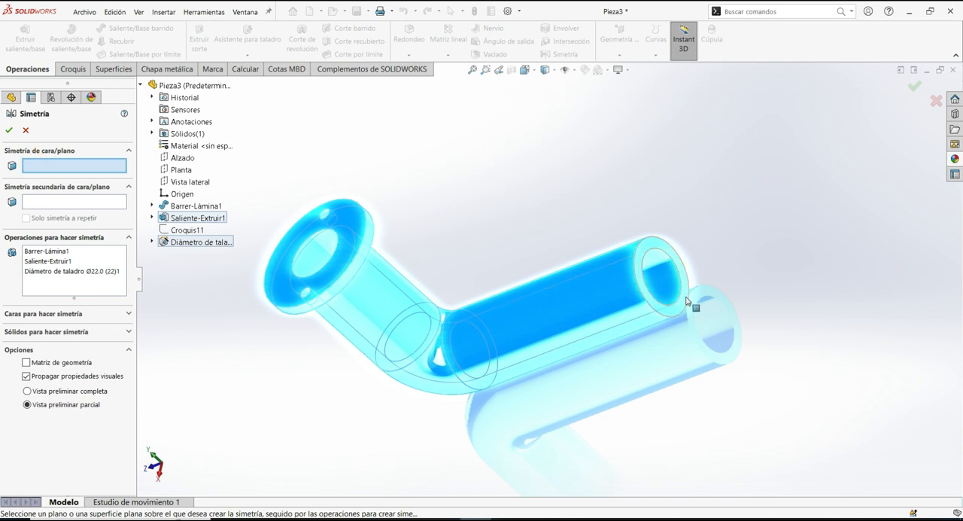
left_click(693, 301)
left_click(10, 131)
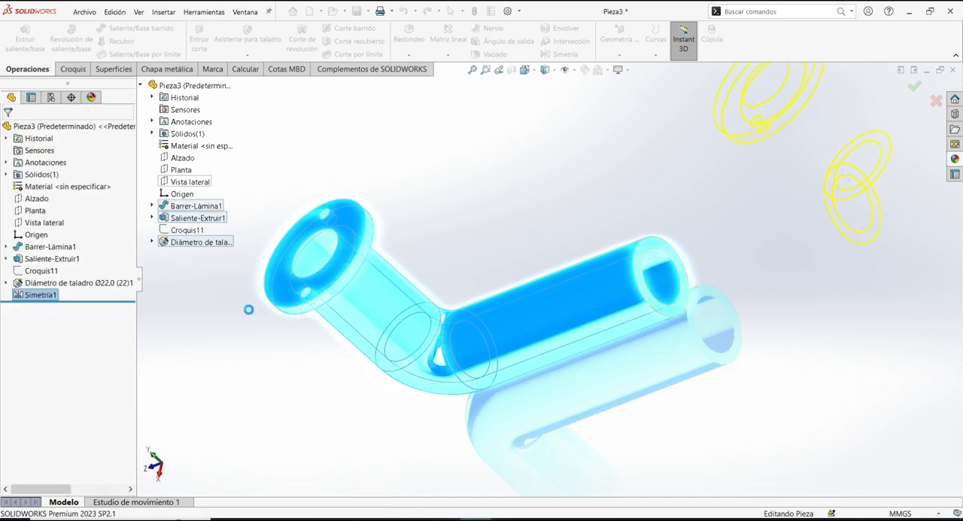
- Apply the "acero pulido" metal appearance to the whole mirrored pipe
middle_click_drag(268, 275, 312, 351)
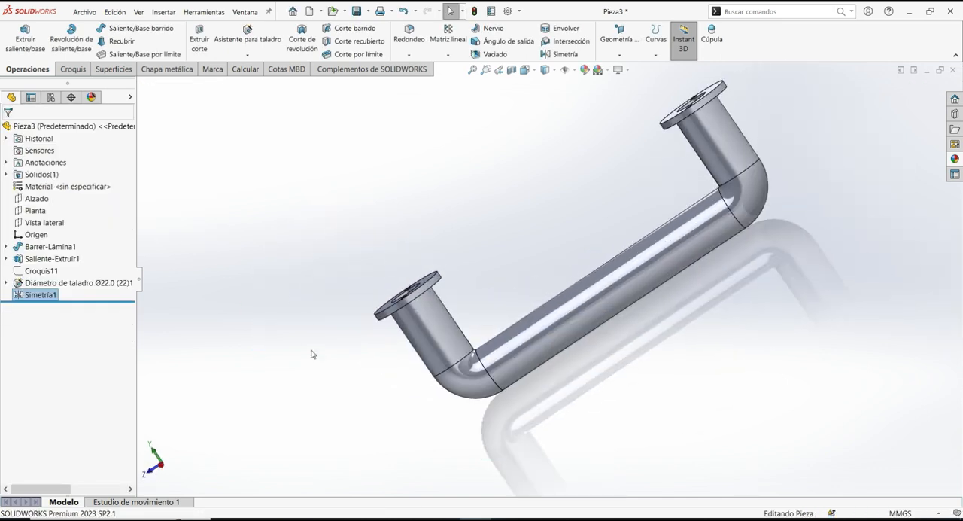
scroll(312, 351, "up", 2)
middle_click_drag(318, 401, 288, 339)
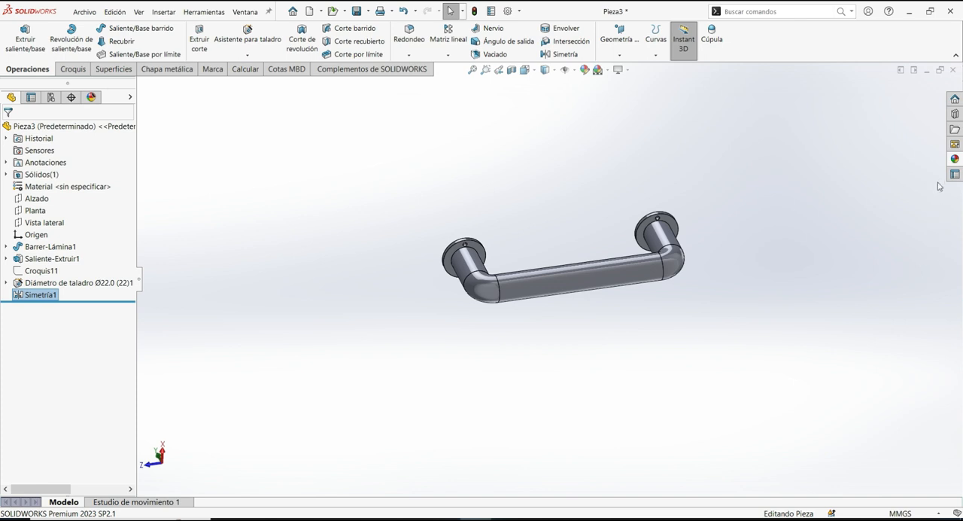
left_click(955, 159)
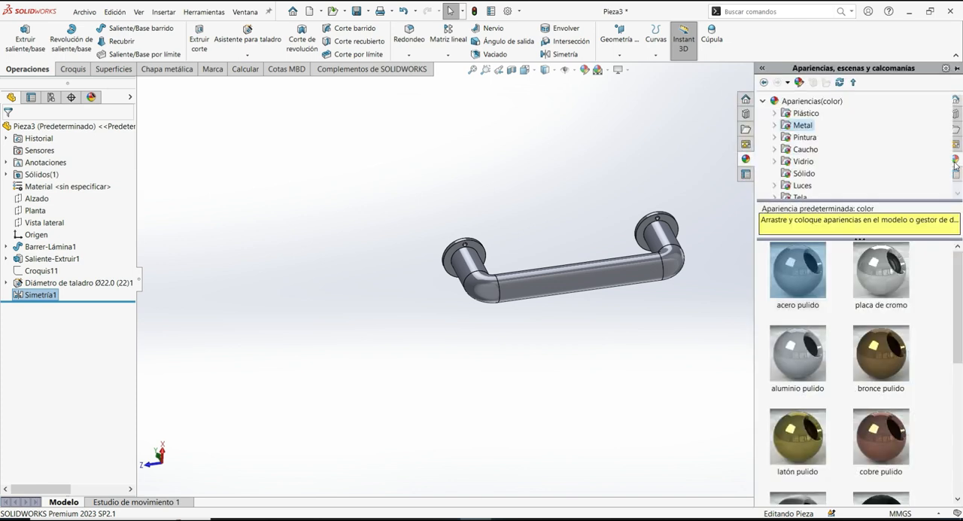
left_click(813, 279)
left_click_drag(813, 277, 606, 269)
left_click(629, 267)
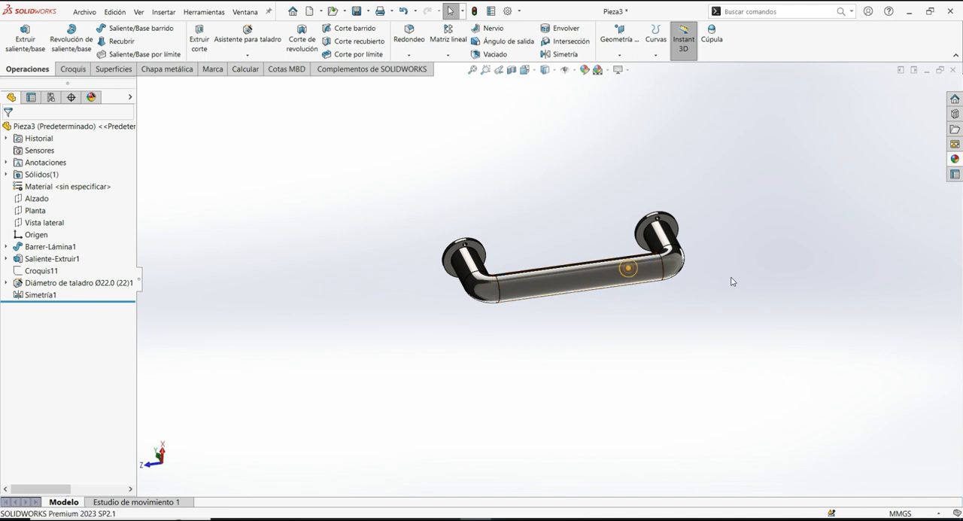
- Examine the finished pipe's flanges and bends up close, in isometric view and from other angles
scroll(691, 255, "down", 2)
scroll(644, 216, "down", 2)
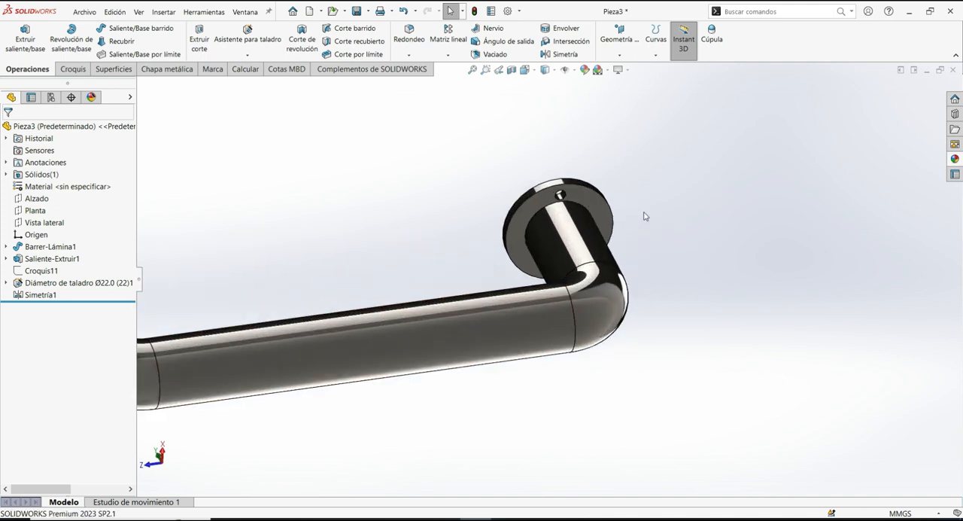
scroll(664, 279, "up", 3)
middle_click_drag(606, 370, 642, 406)
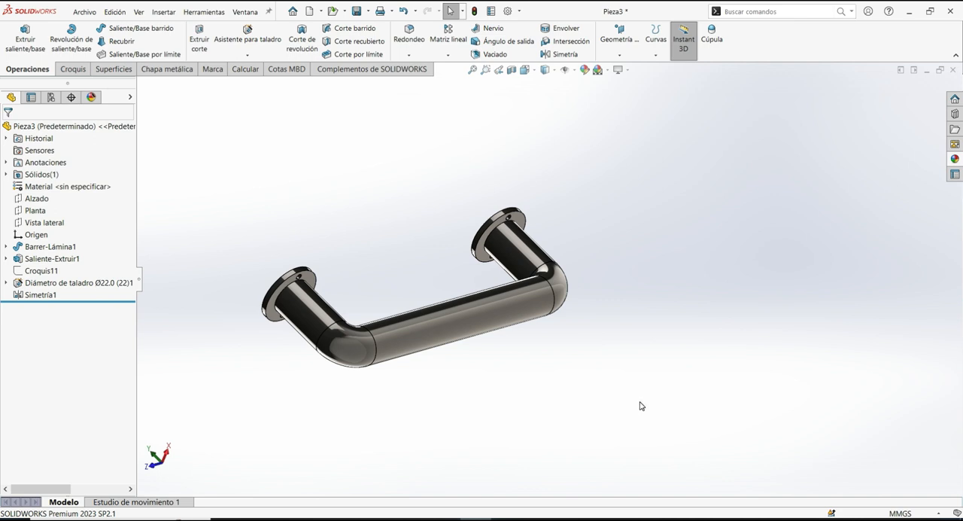
key("ctrl+7")
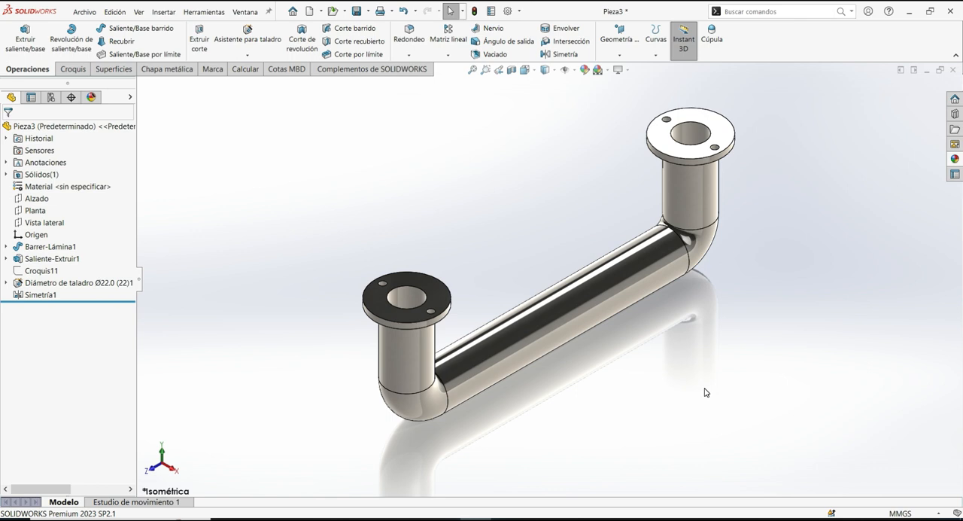
middle_click_drag(702, 397, 639, 368)
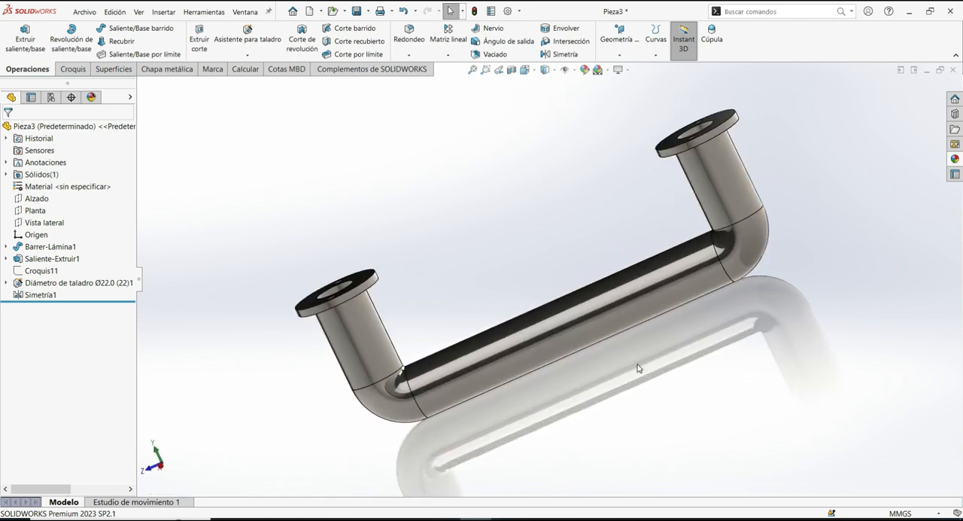